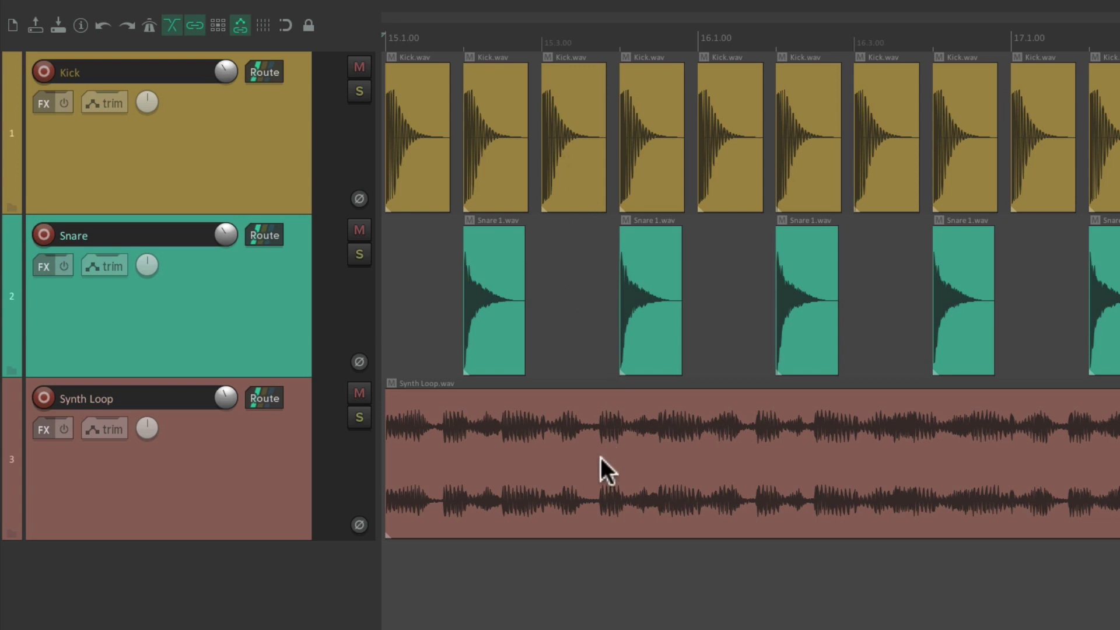
# Play the kick, snare and synth loop arrangement, and stop playback.
pyautogui.press('space')
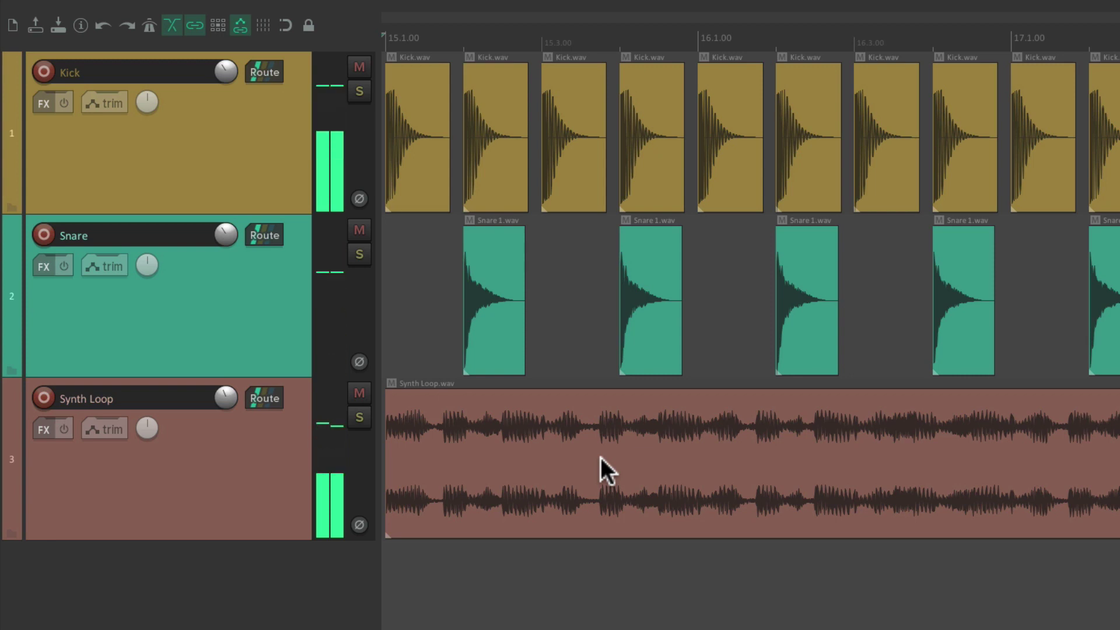
pyautogui.press('space')
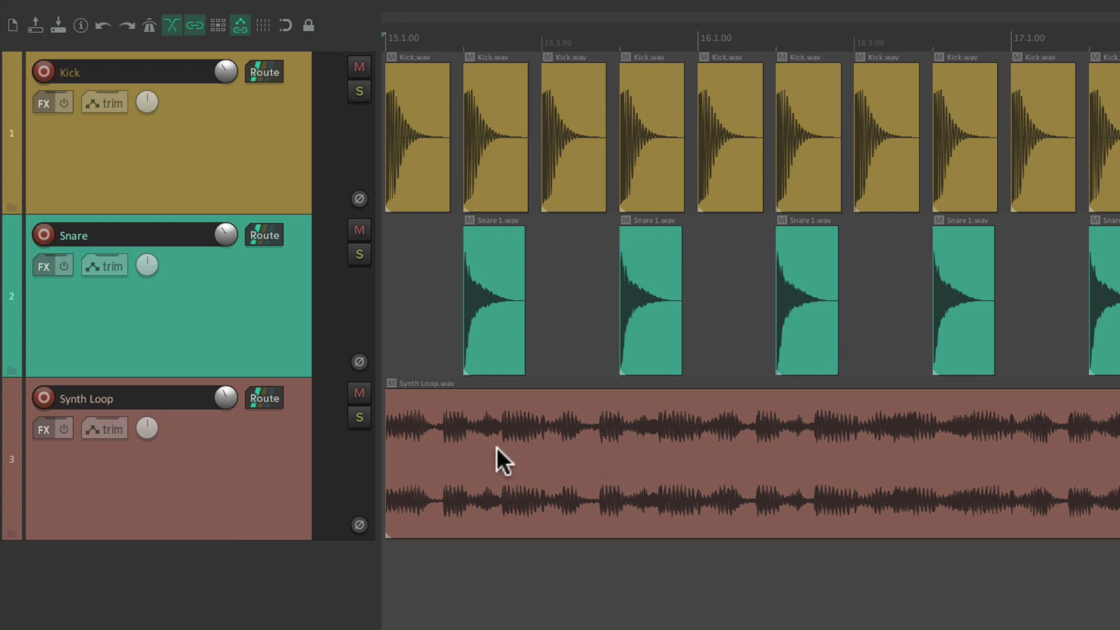
# Select the Synth Loop item, look over the available item commands, and open its media item properties.
pyautogui.click(520, 429)
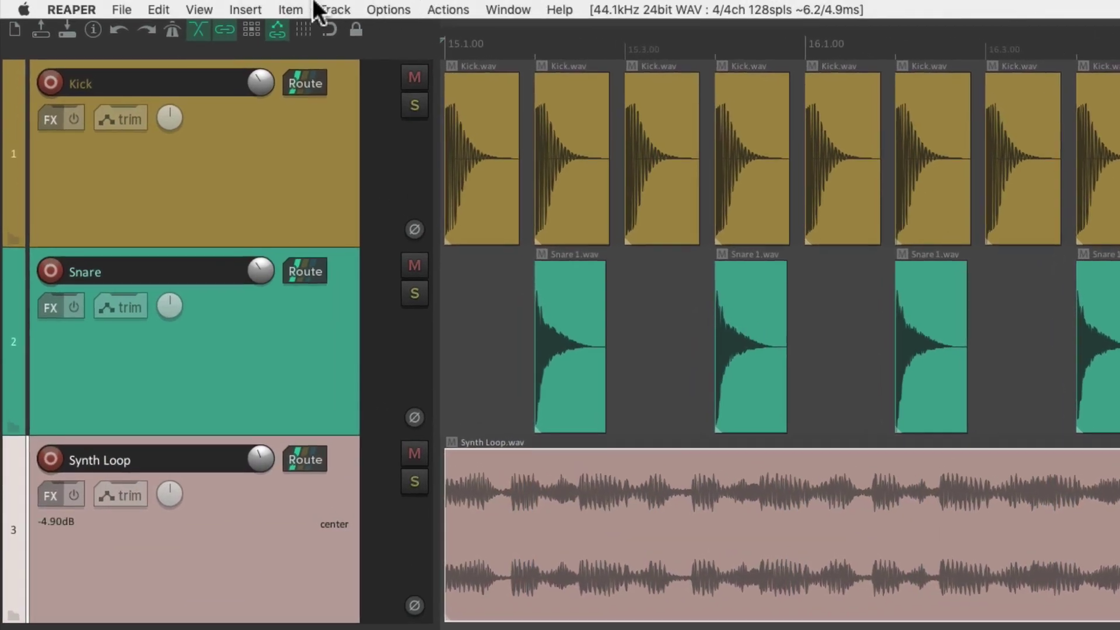
pyautogui.click(291, 10)
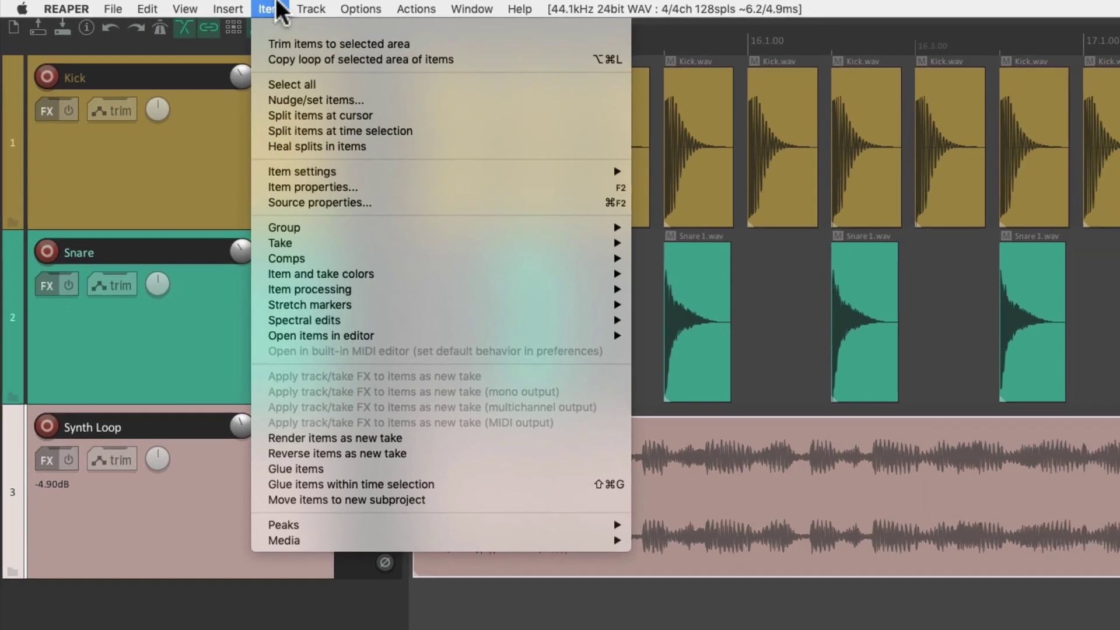
pyautogui.click(714, 467)
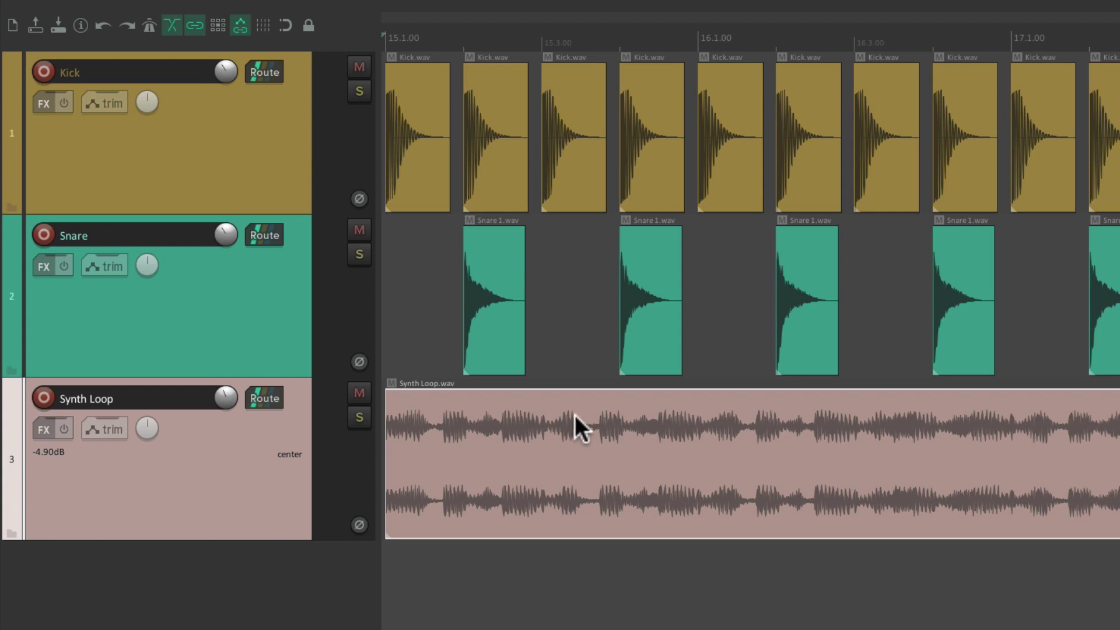
pyautogui.rightClick(569, 414)
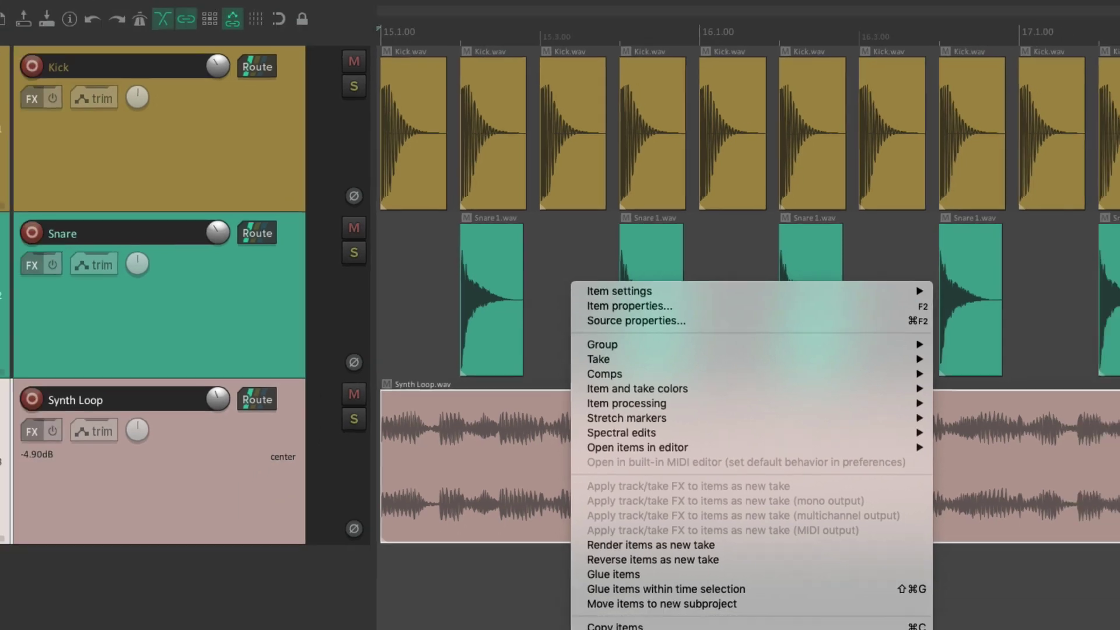
pyautogui.click(486, 474)
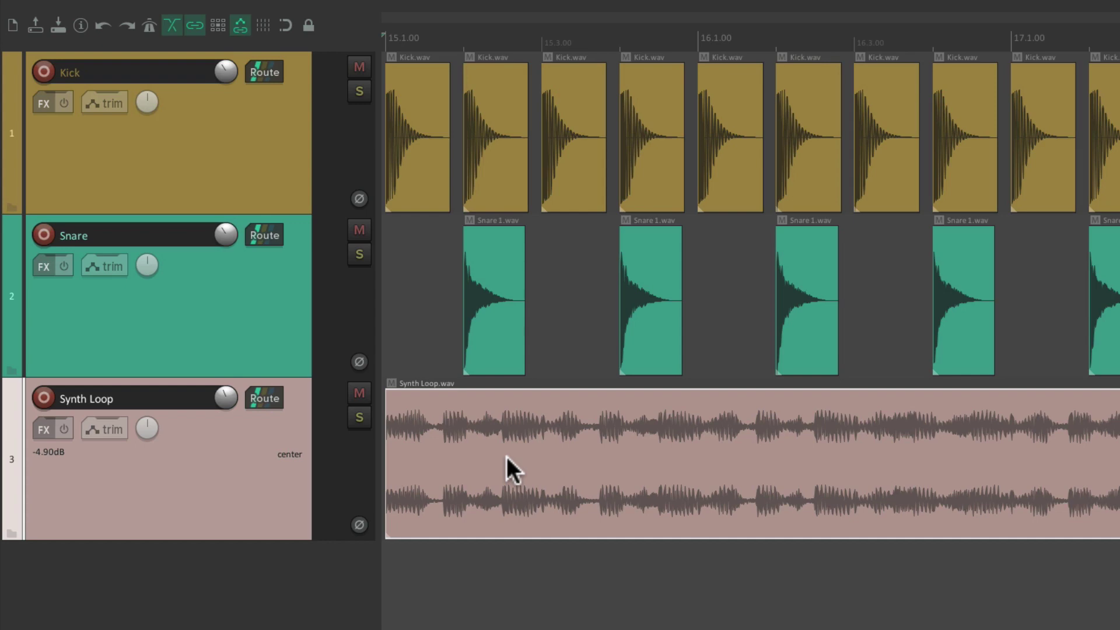
pyautogui.doubleClick(487, 418)
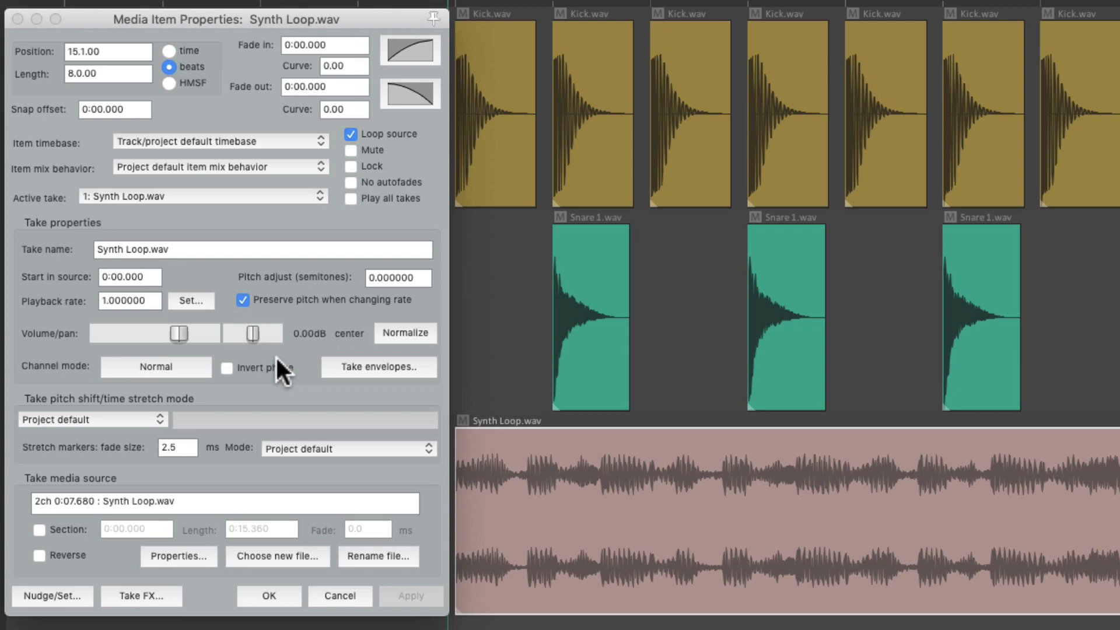
# Examine the properties of the first kick, first snare and Synth Loop separately and as part of a five-item selection, ending on the Synth Loop.
pyautogui.click(484, 72)
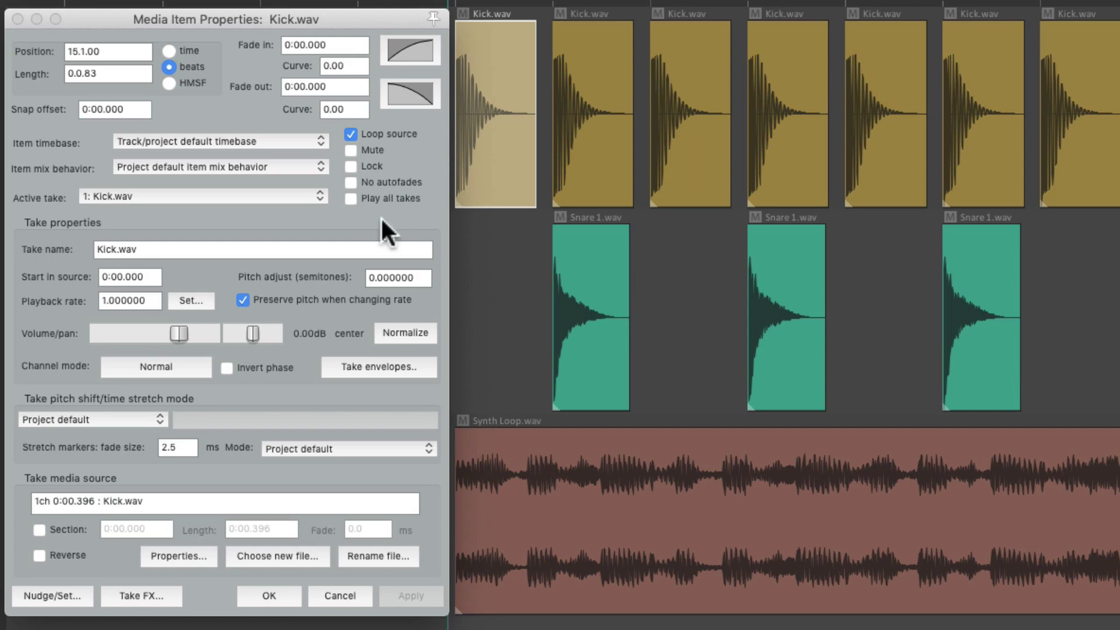
pyautogui.click(574, 266)
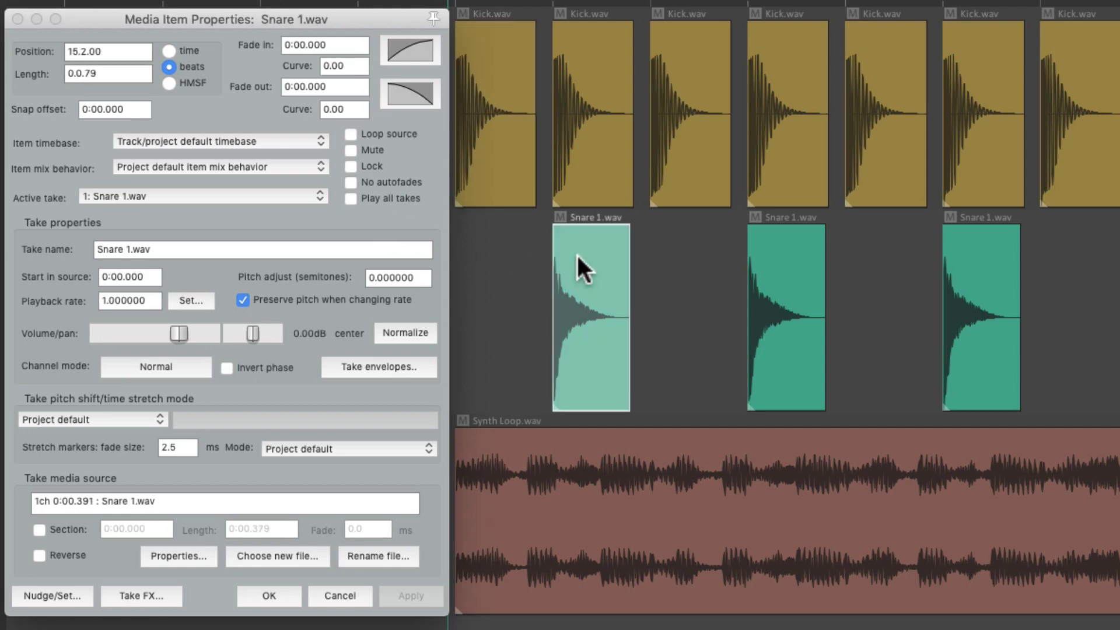
pyautogui.click(517, 474)
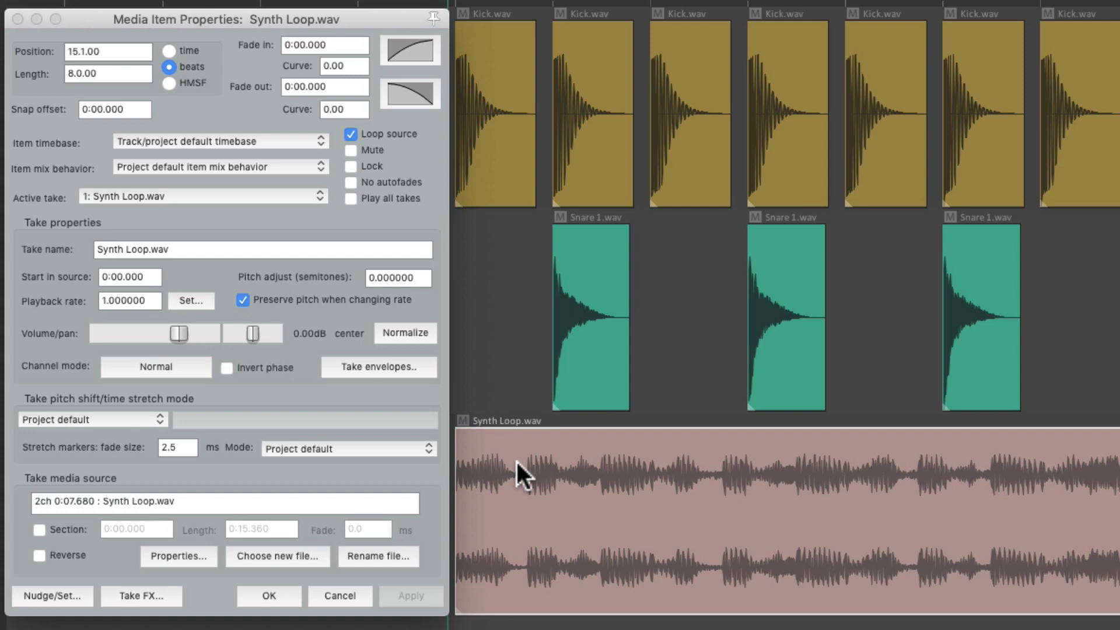
pyautogui.moveTo(493, 72); pyautogui.dragTo(729, 478)
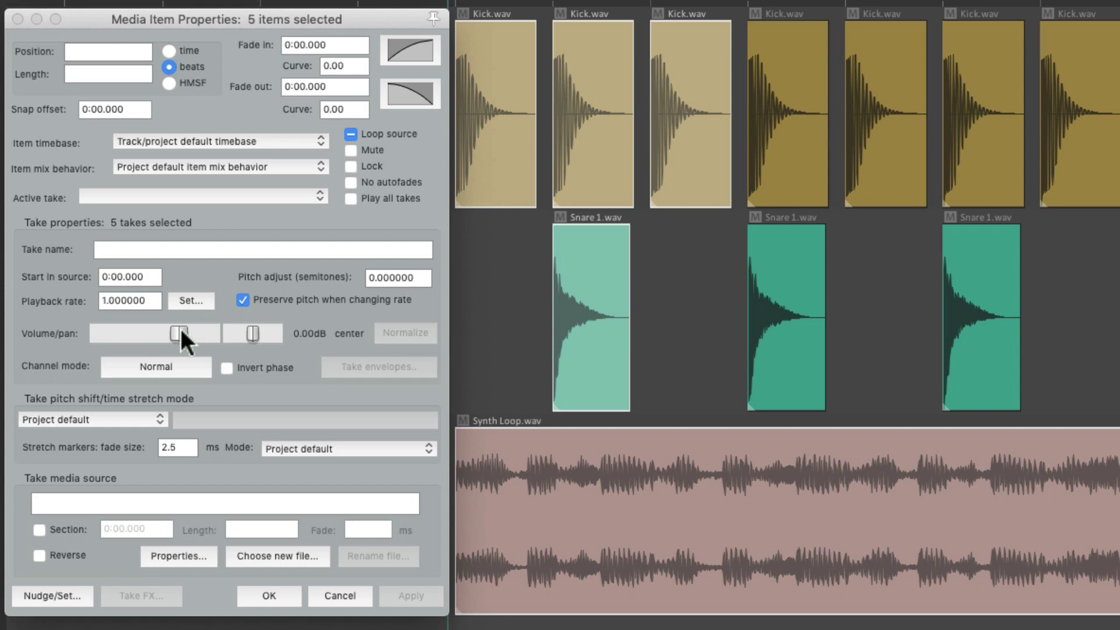
pyautogui.click(523, 461)
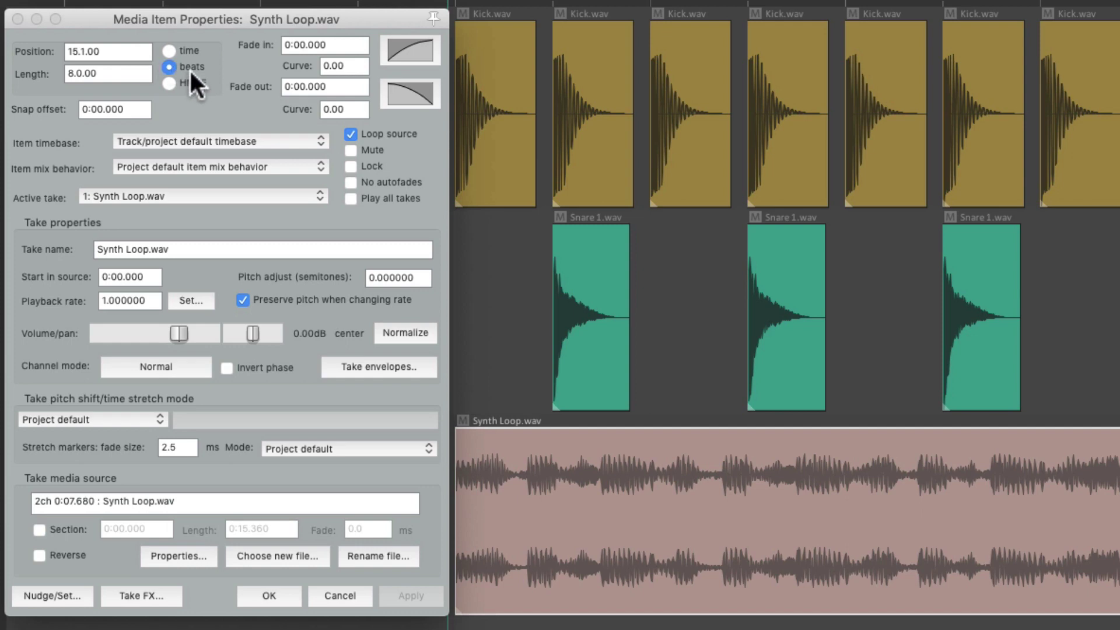
# View the Synth Loop's position and length in time and HMSF formats, and return the display to beats.
pyautogui.click(168, 51)
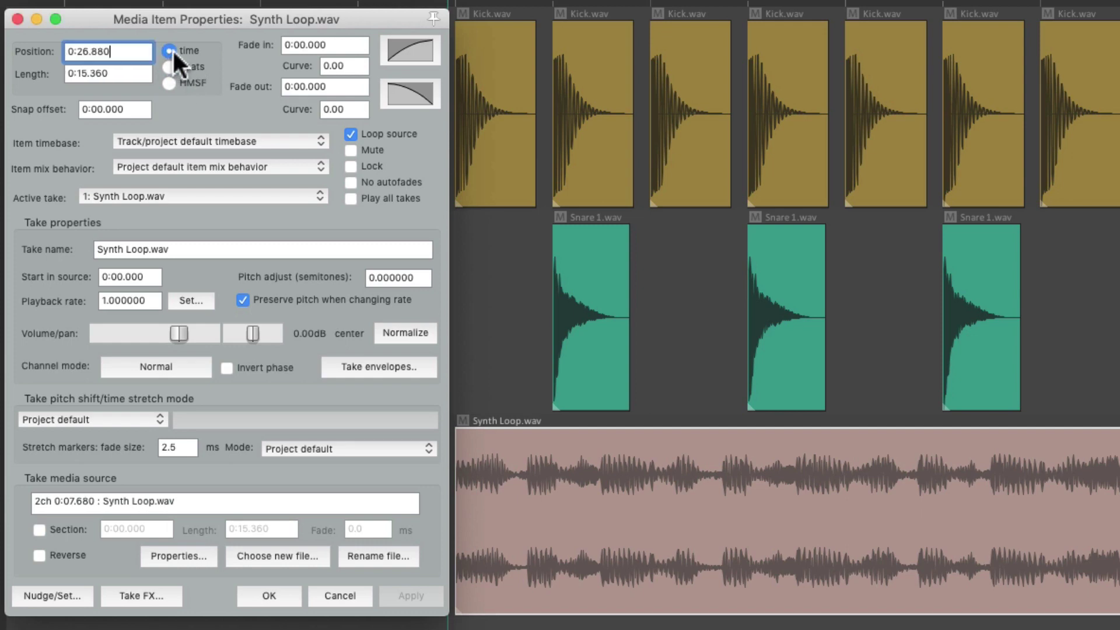
pyautogui.click(169, 67)
pyautogui.click(168, 83)
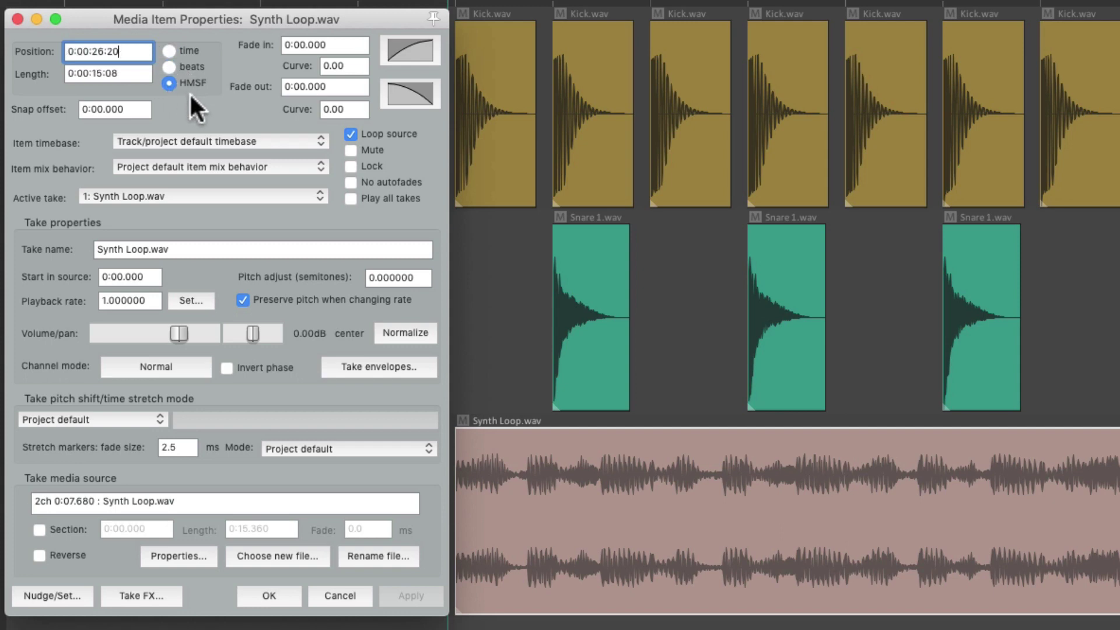
pyautogui.click(169, 67)
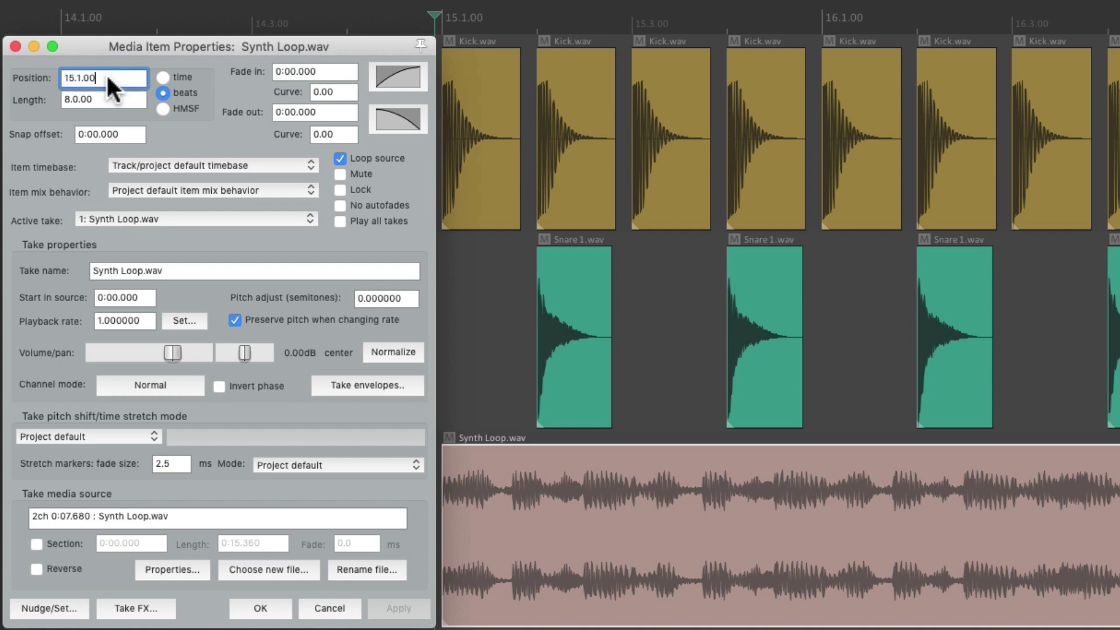
pyautogui.doubleClick(108, 78)
pyautogui.write('16')
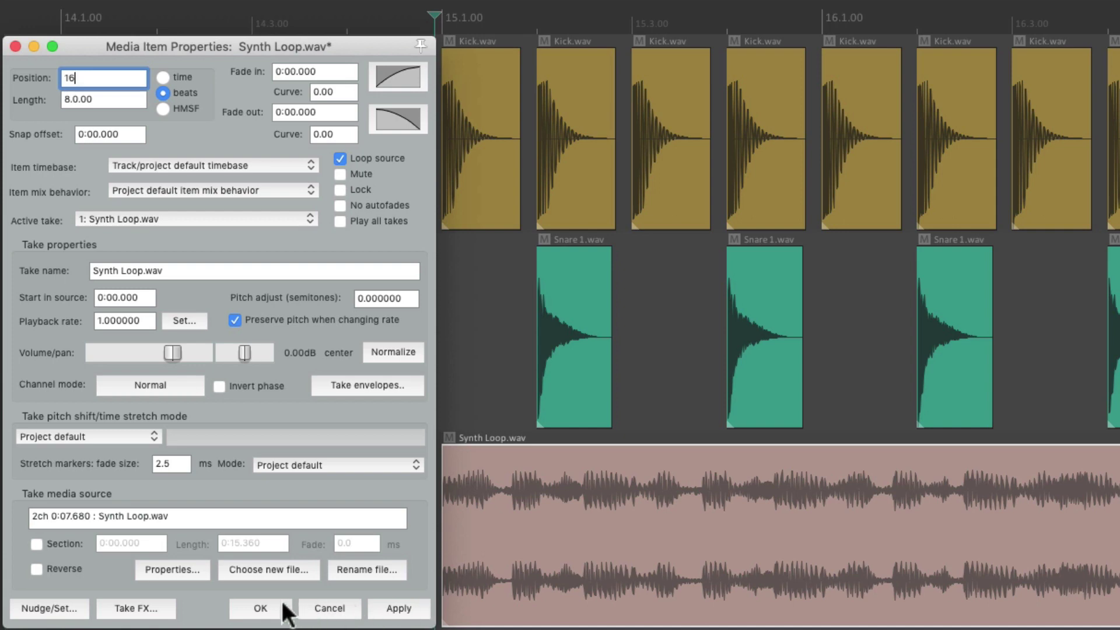
pyautogui.click(18, 47)
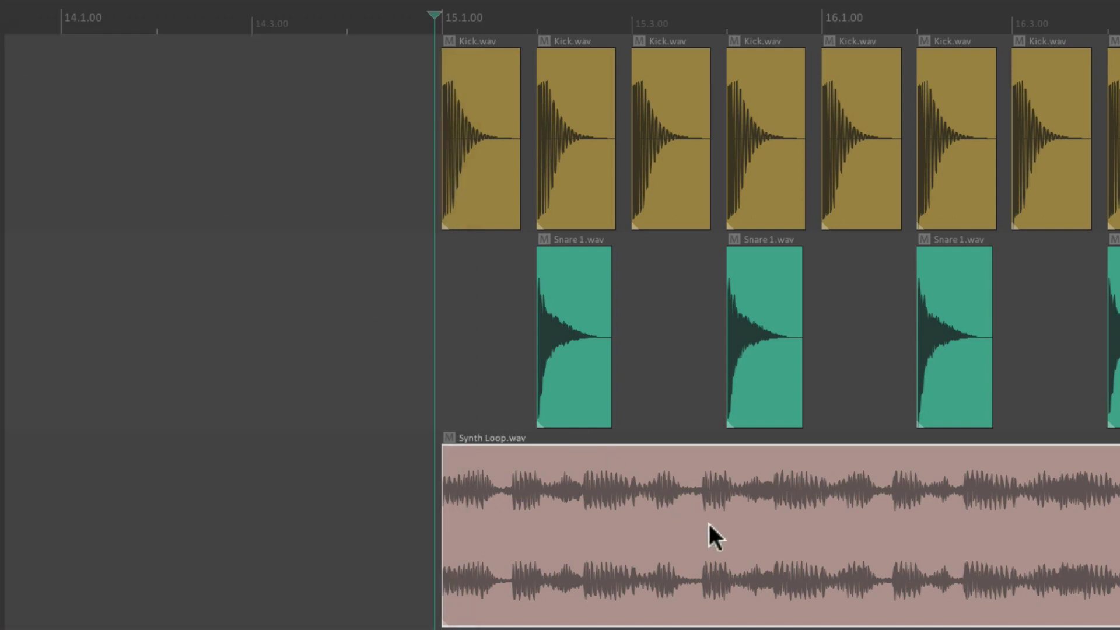
# Reopen the Synth Loop's item properties and set its position to bar 16.
pyautogui.doubleClick(609, 496)
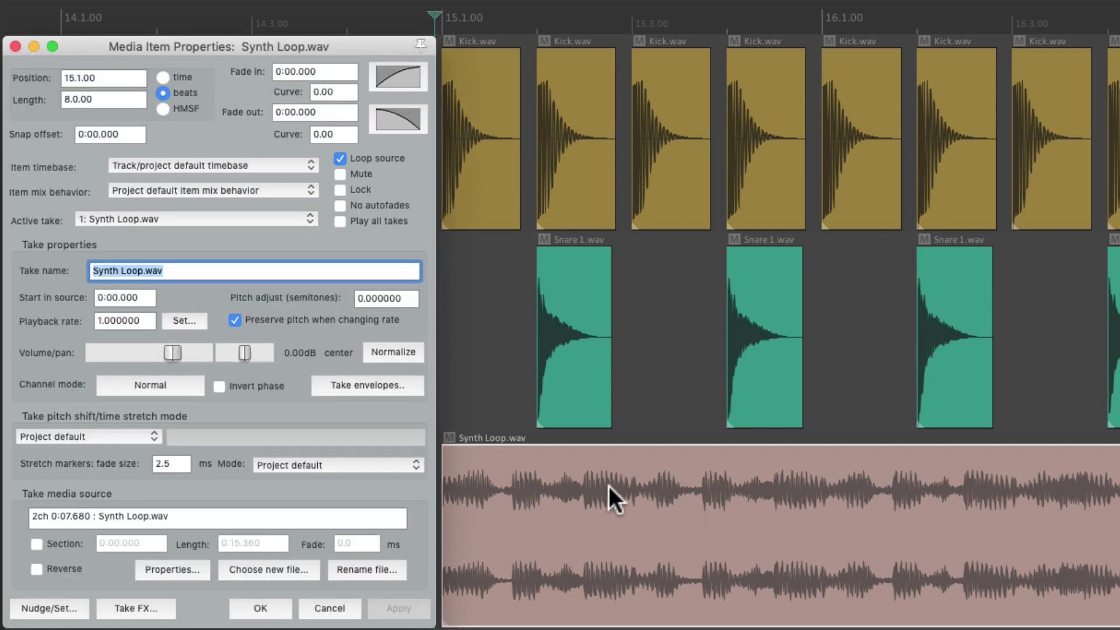
pyautogui.click(122, 75)
pyautogui.press('super+a')
pyautogui.write('16')
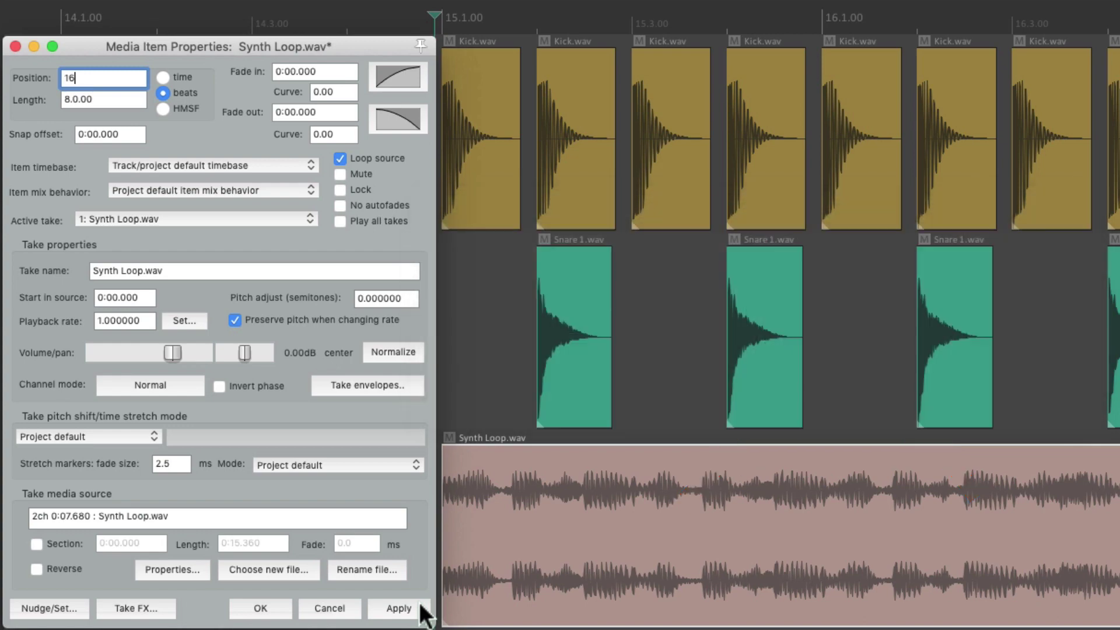
pyautogui.click(420, 607)
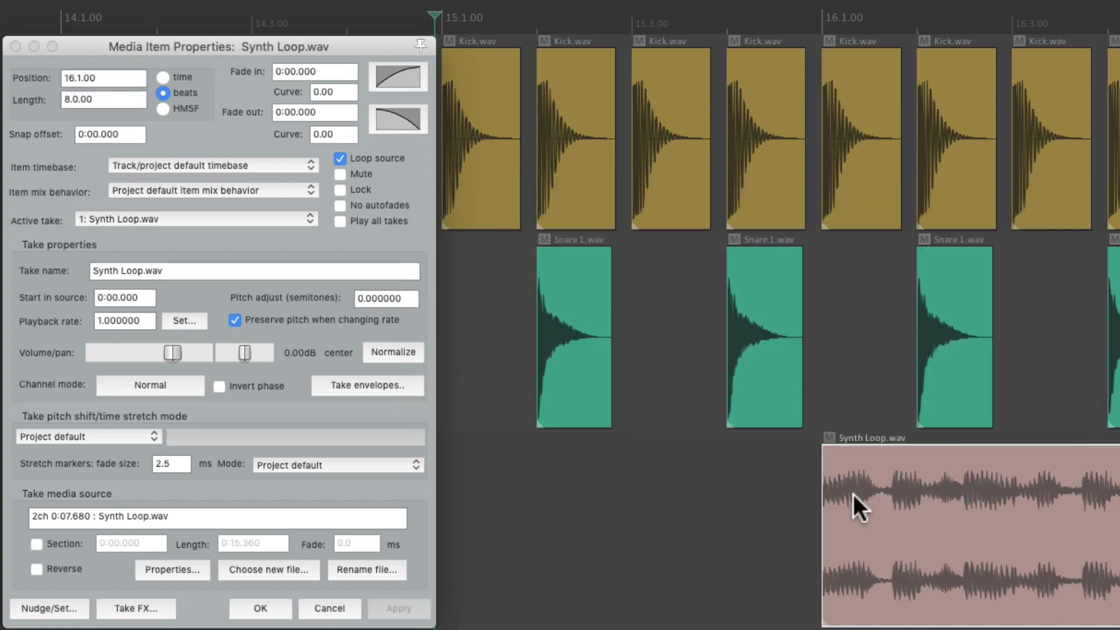
# Set the Synth Loop's position to bar 15.
pyautogui.click(129, 79)
pyautogui.doubleClick(129, 79)
pyautogui.write('15')
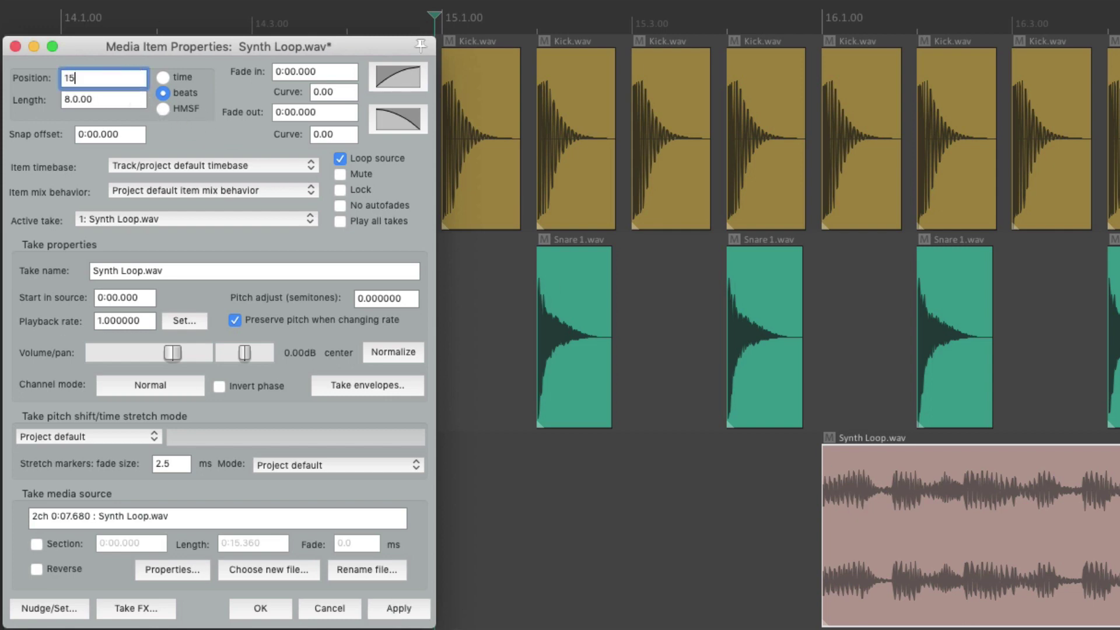
pyautogui.press('Return')
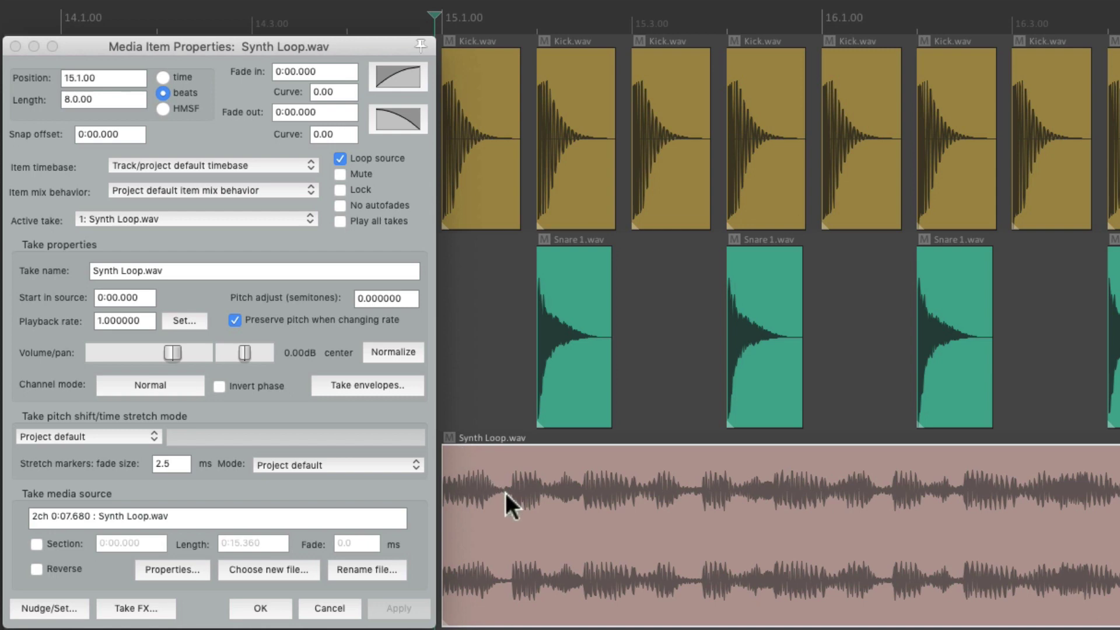
# Set the Synth Loop item's length to 1 bar.
pyautogui.click(118, 98)
pyautogui.write('1')
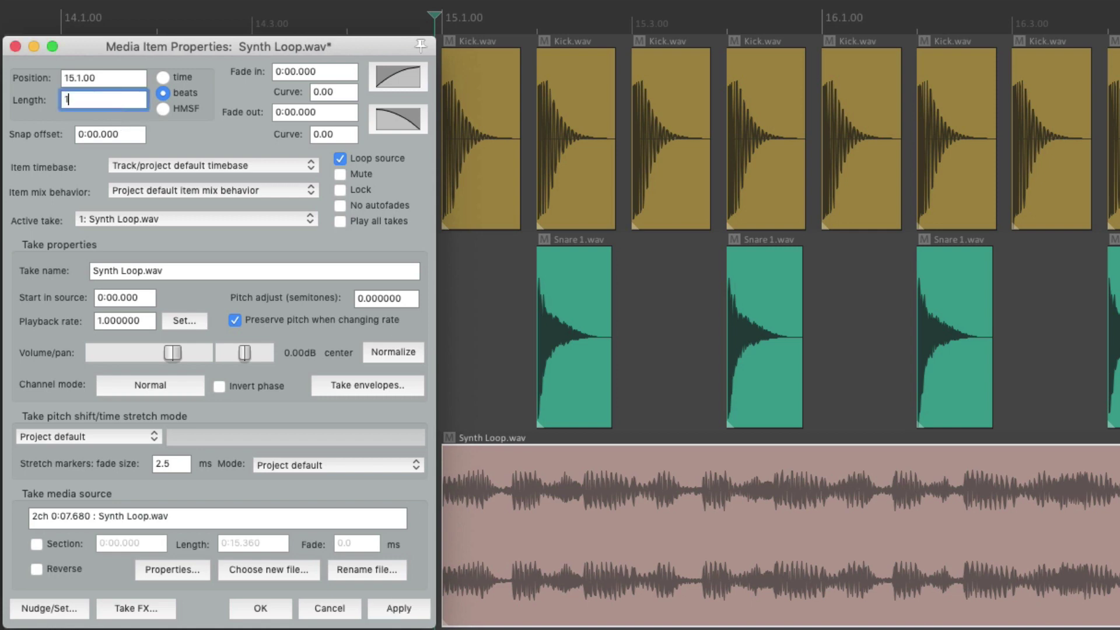
pyautogui.press('Return')
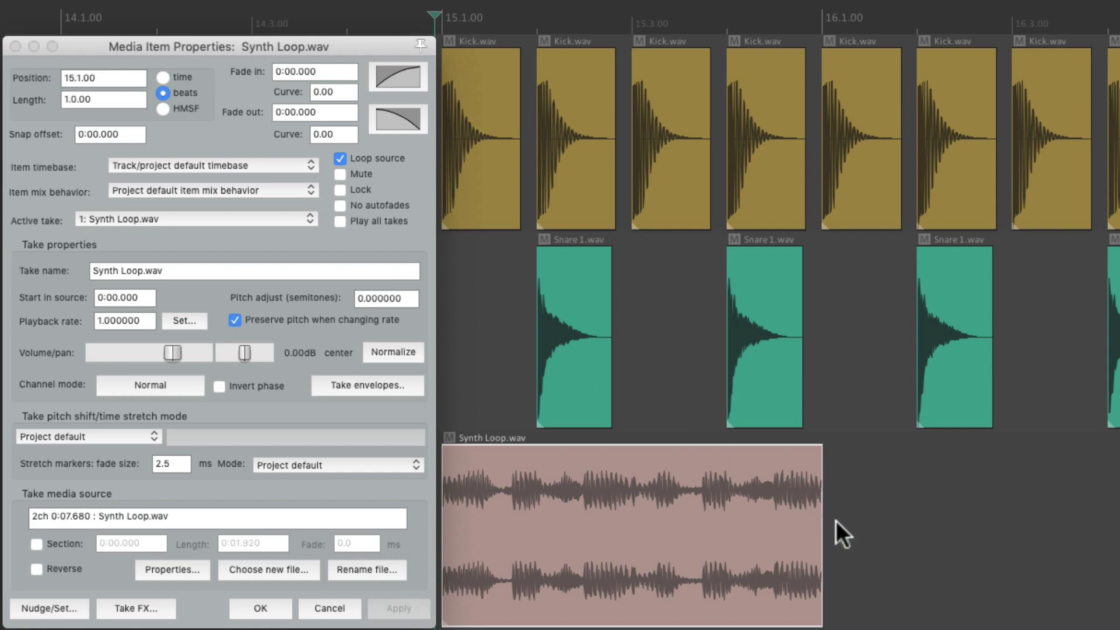
# Shorten the Synth Loop item to a length of 0.2, and reduce it further to 0.1.
pyautogui.click(116, 103)
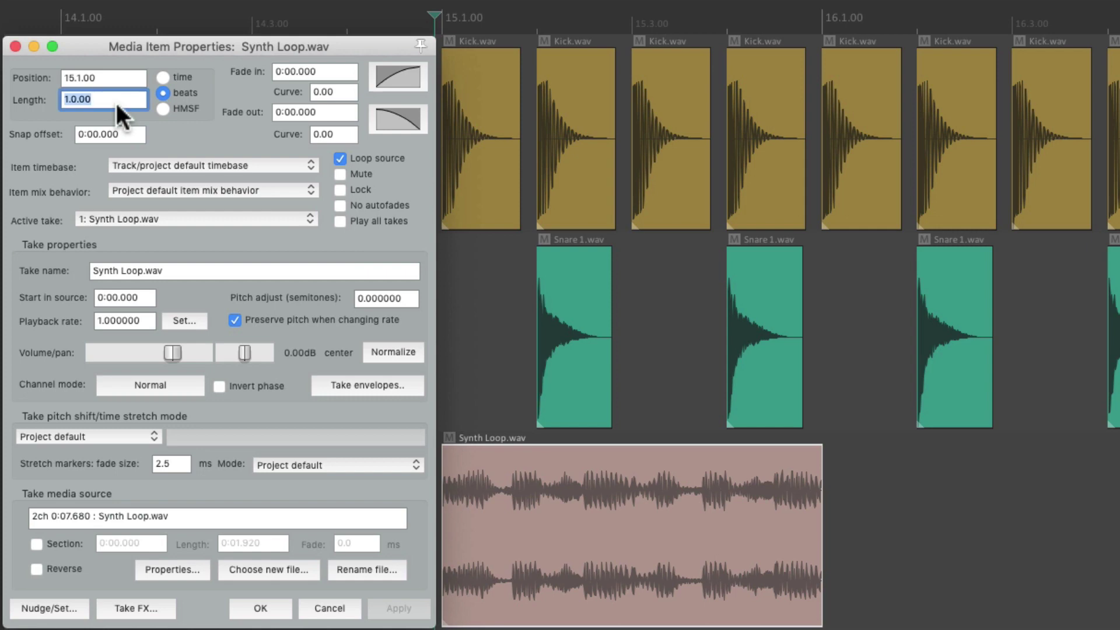
pyautogui.write('0.2')
pyautogui.press('Return')
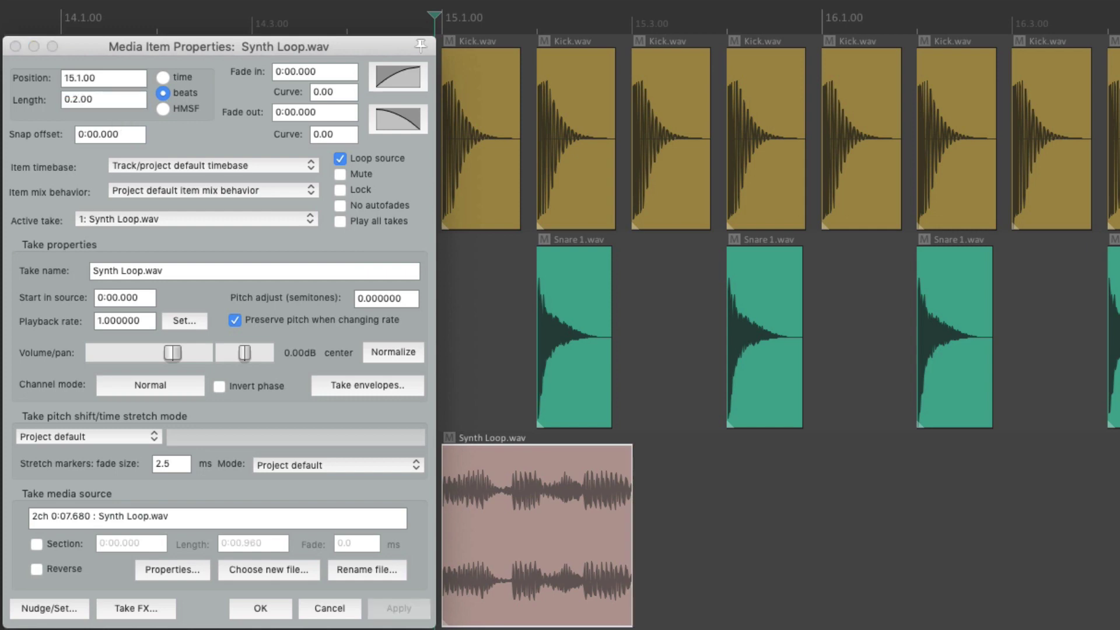
pyautogui.click(103, 97)
pyautogui.write('0.1')
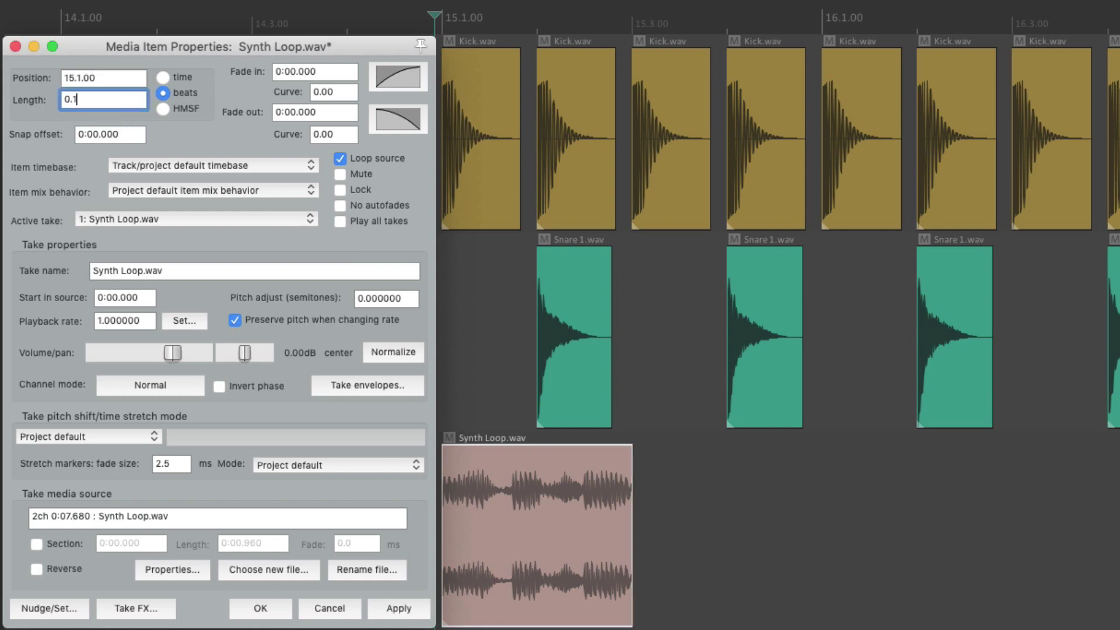
pyautogui.press('Return')
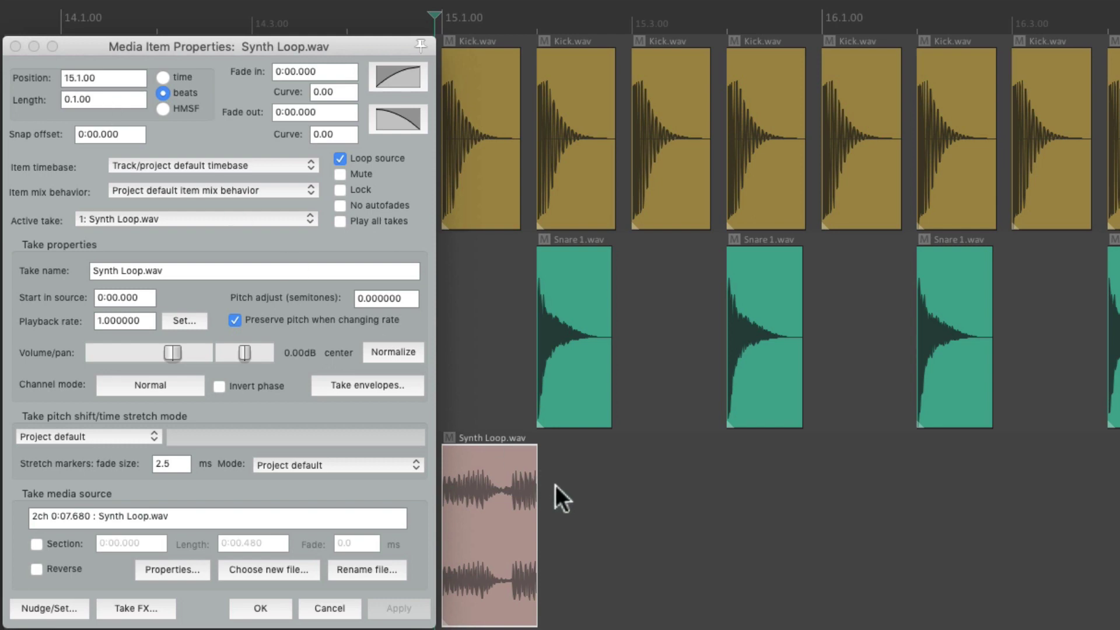
# Set the Synth Loop item's length to 8 bars.
pyautogui.click(134, 97)
pyautogui.write('8')
pyautogui.press('Return')
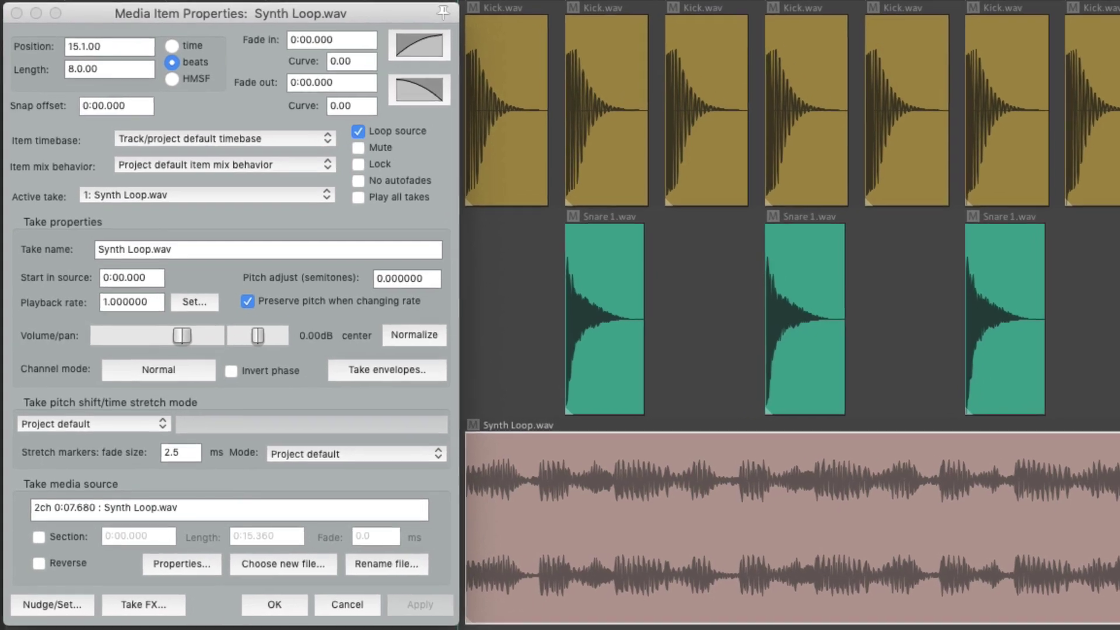
# Add a fade-in of about 1.58 seconds and a fade-out of about 0.5 seconds directly on the Synth Loop item.
pyautogui.click(204, 87)
pyautogui.moveTo(469, 441); pyautogui.dragTo(803, 485)
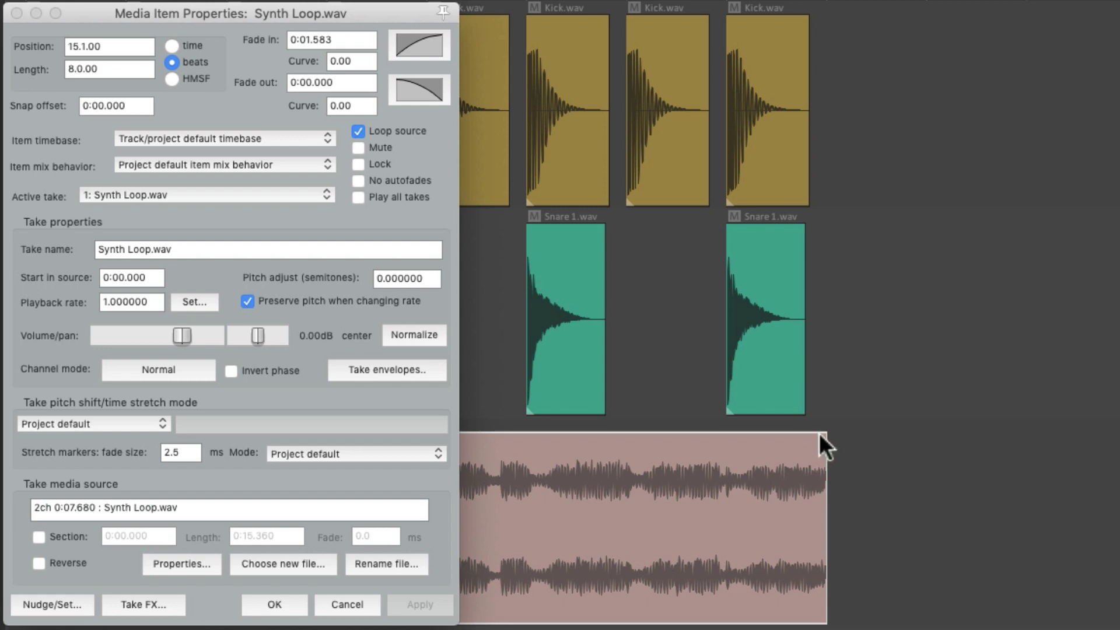
pyautogui.moveTo(822, 439); pyautogui.dragTo(716, 523)
# Set the Synth Loop's fade-in length to 2 seconds.
pyautogui.hscroll(-10, 746, 531)
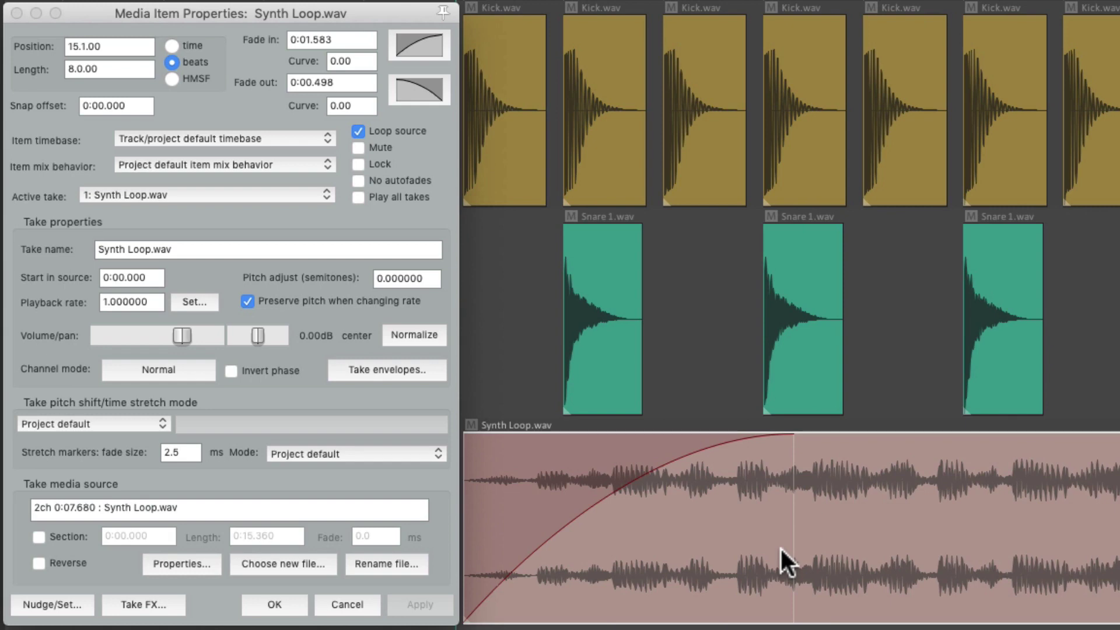
pyautogui.click(357, 40)
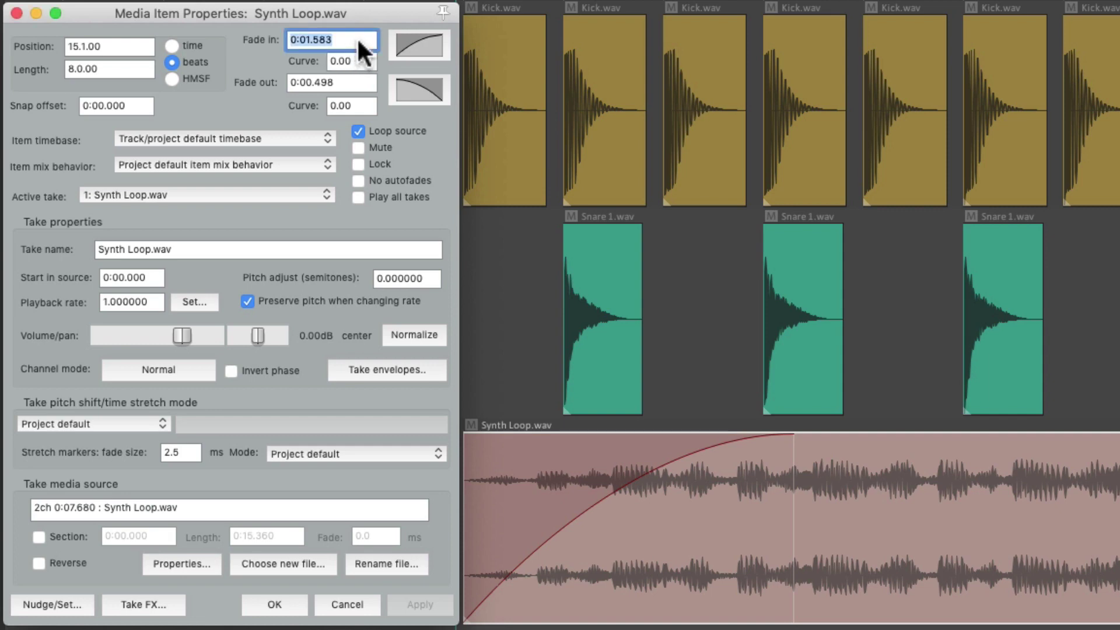
pyautogui.write('2')
pyautogui.press('Return')
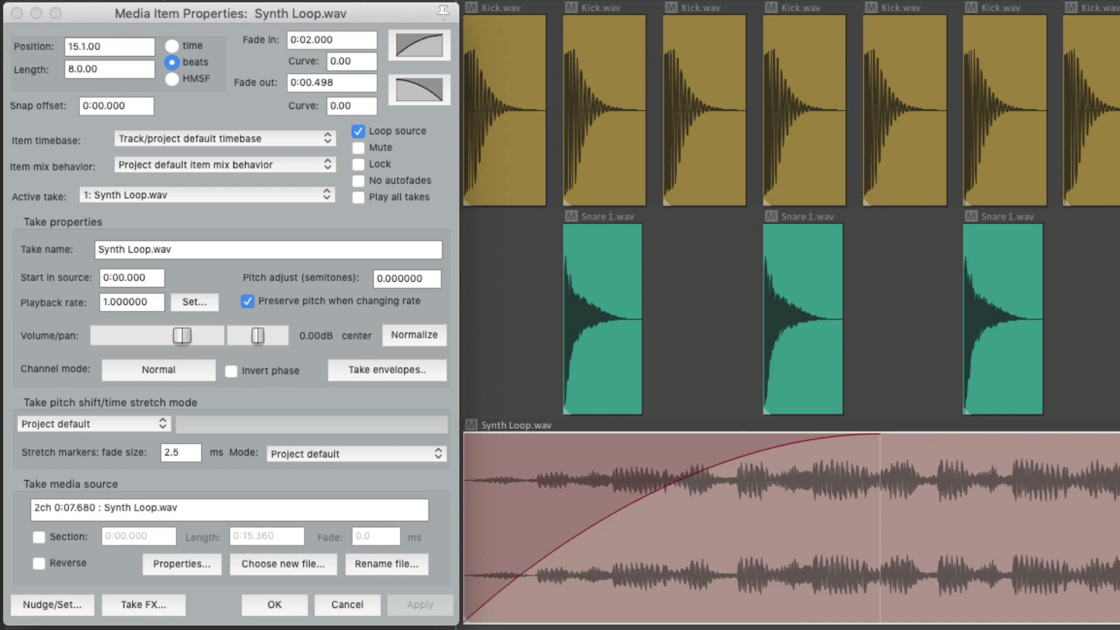
# Change the Synth Loop's fade-in shape to the slow-starting curve with a curve value of 1.00.
pyautogui.click(423, 49)
pyautogui.click(430, 49)
pyautogui.click(429, 49)
pyautogui.click(433, 91)
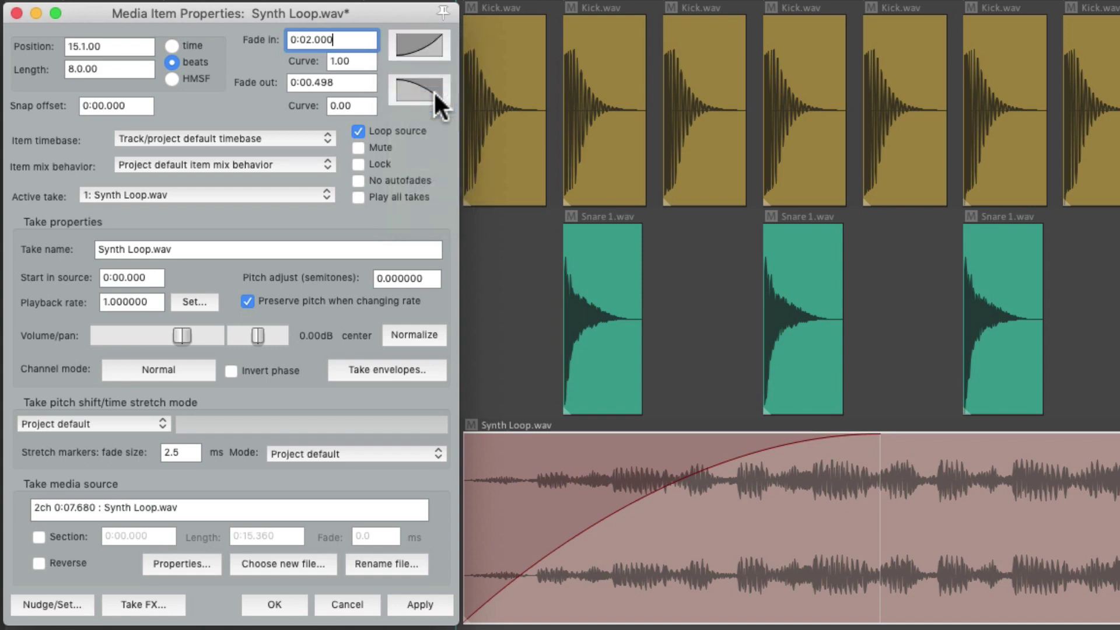
# Set the Synth Loop's fade-out length to 2 seconds and apply the fast-dropping fade-out shape with curve -1.00.
pyautogui.click(357, 76)
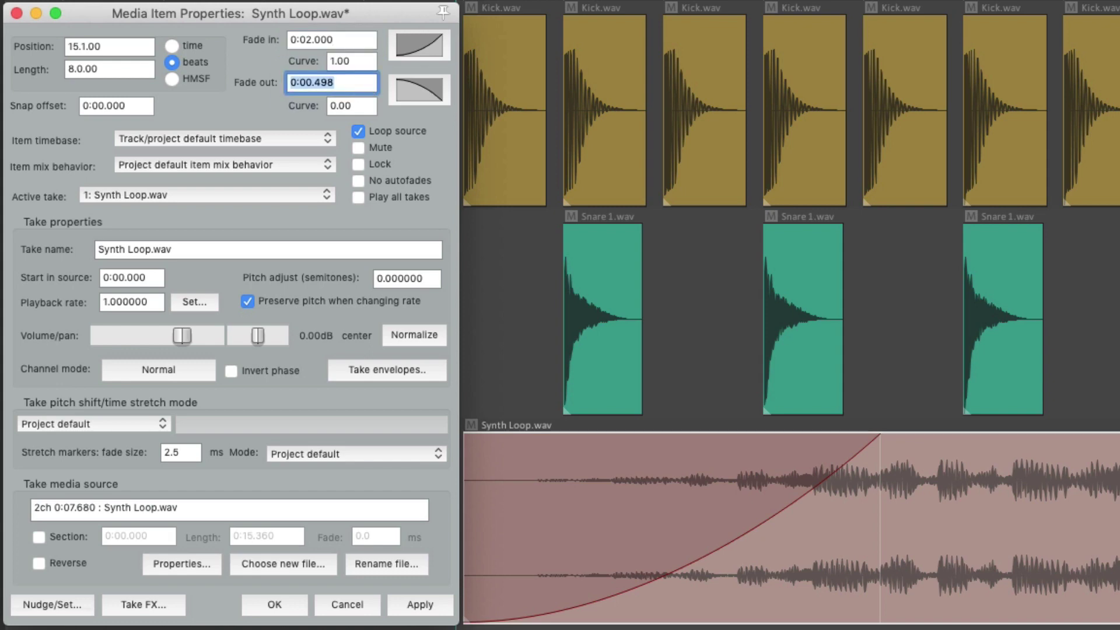
pyautogui.write('2')
pyautogui.press('Return')
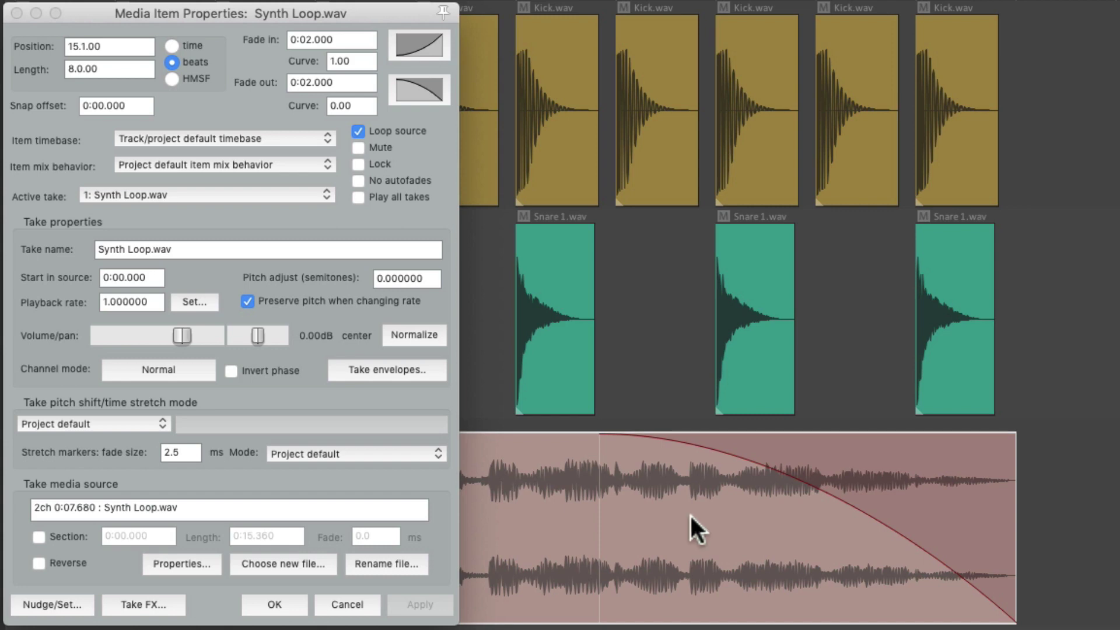
pyautogui.click(428, 90)
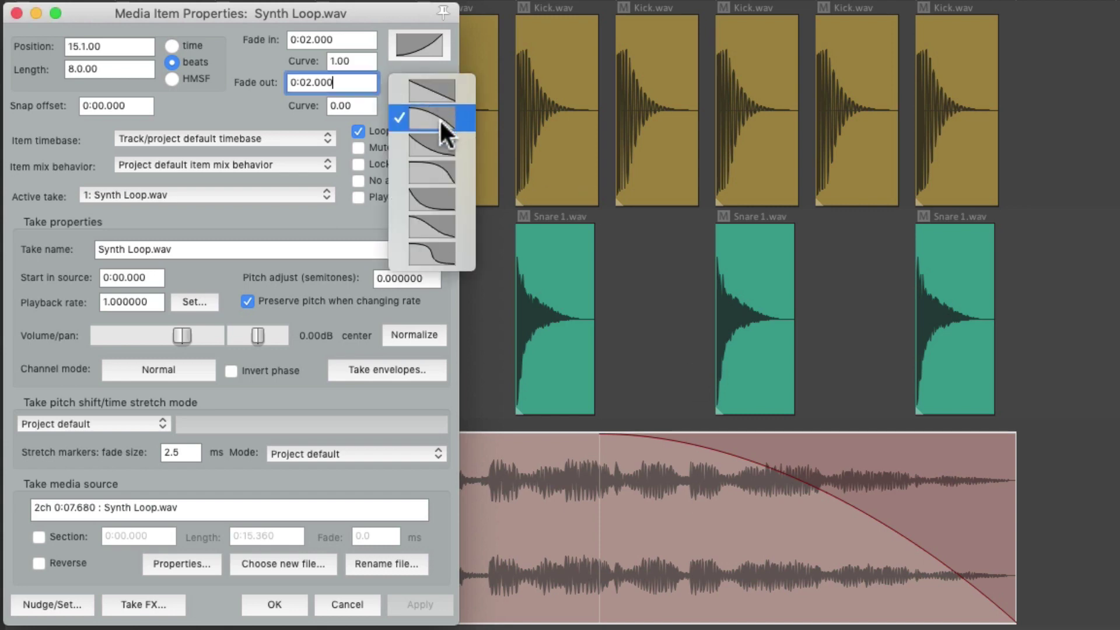
pyautogui.click(439, 142)
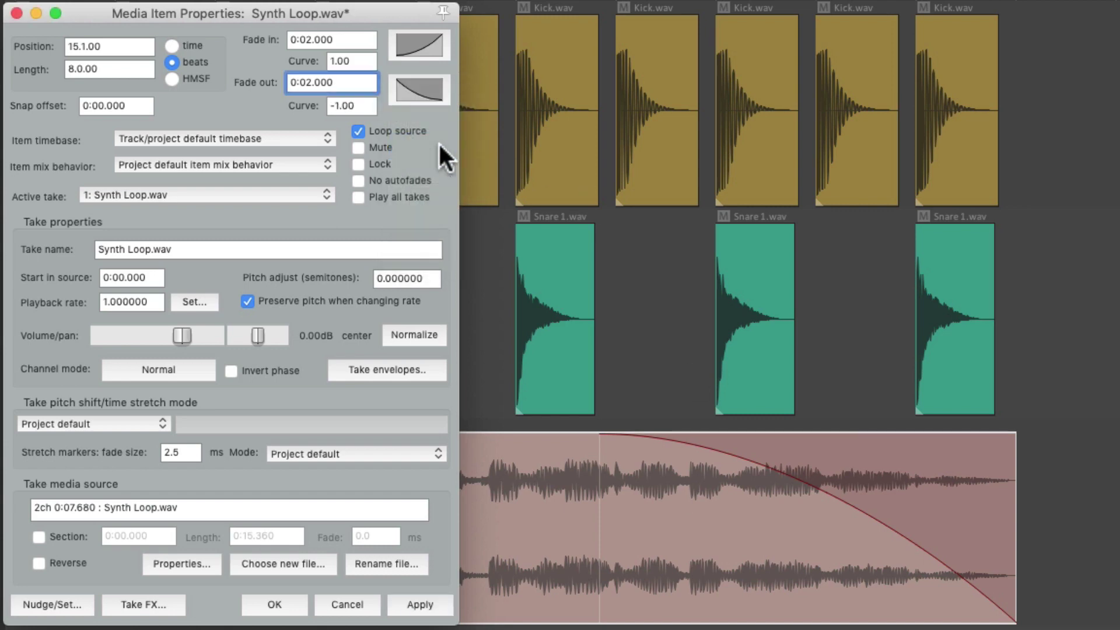
pyautogui.press('Return')
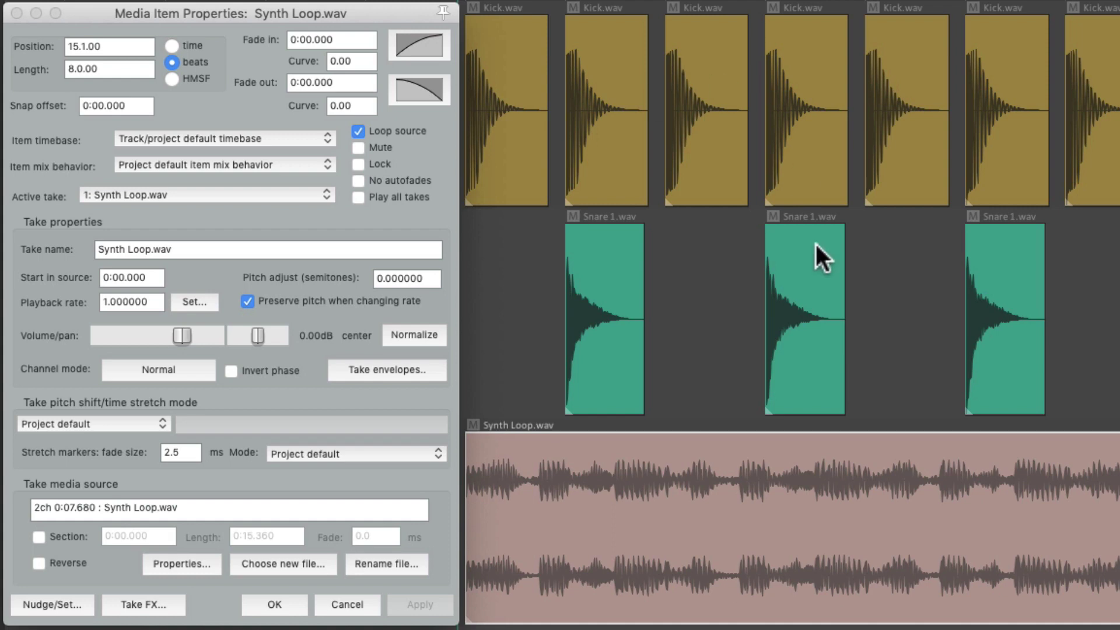
# Give the first four Kick and first two Snare items a 0.250-second fade-out with the fast-dropping shape, curve -1.00.
pyautogui.moveTo(513, 40); pyautogui.dragTo(828, 280)
pyautogui.click(360, 80)
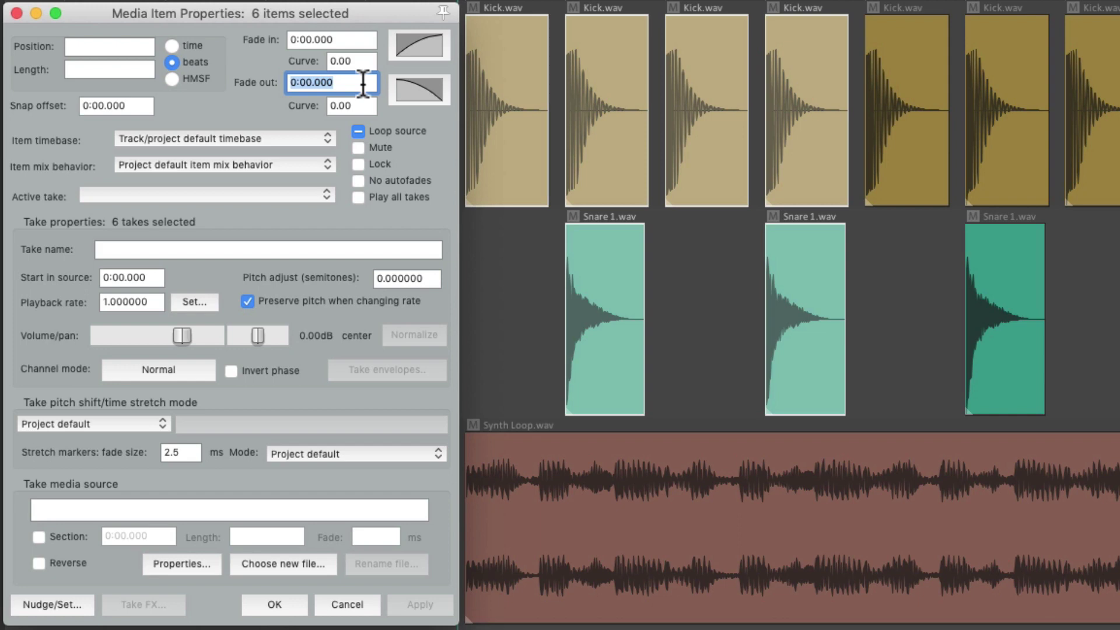
pyautogui.write('.250')
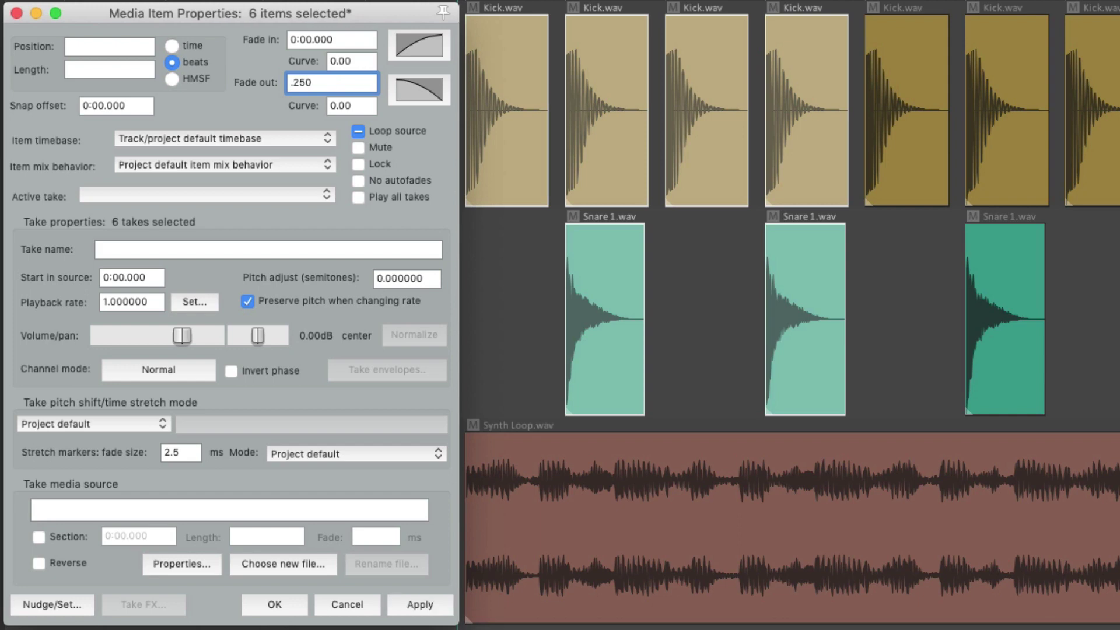
pyautogui.click(423, 89)
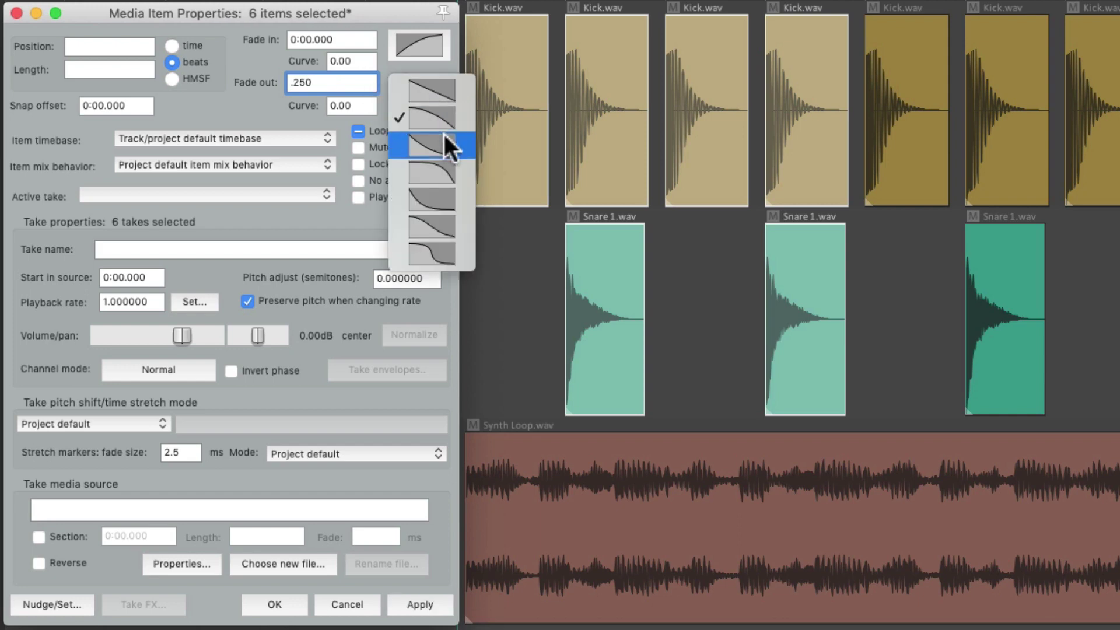
pyautogui.click(458, 139)
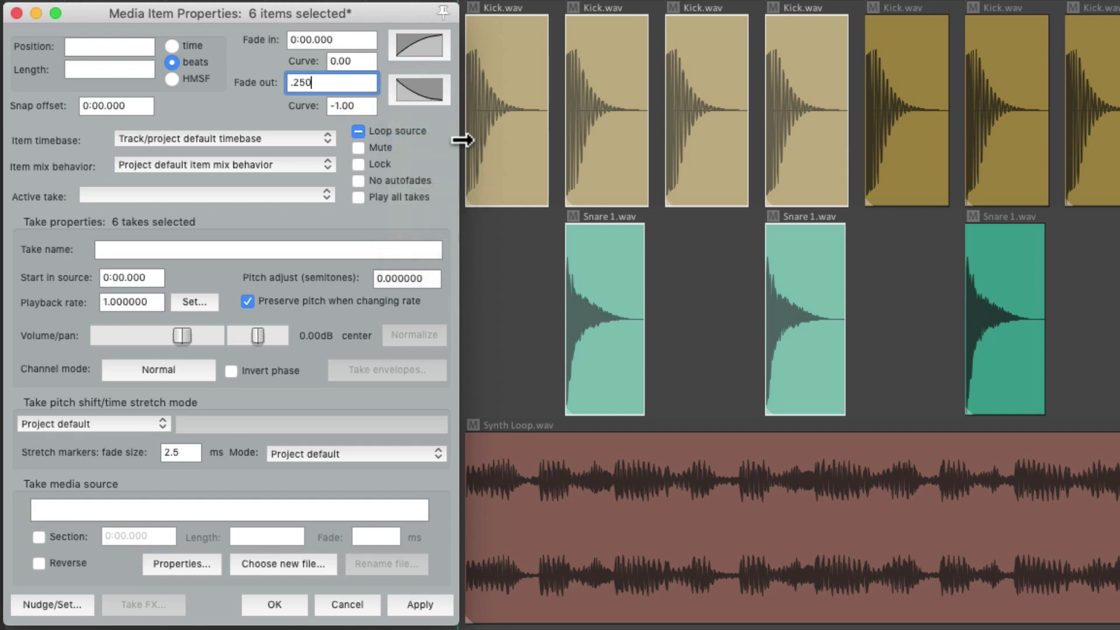
pyautogui.click(461, 140)
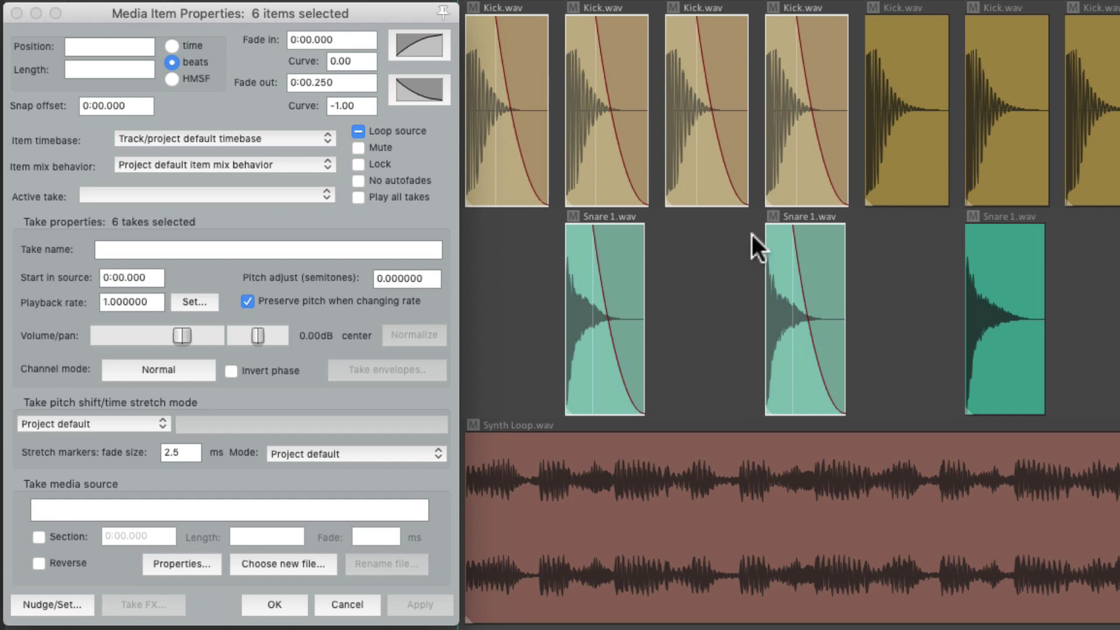
# Set the fade-out length of the selected Kick and Snare items to 0.
pyautogui.click(362, 82)
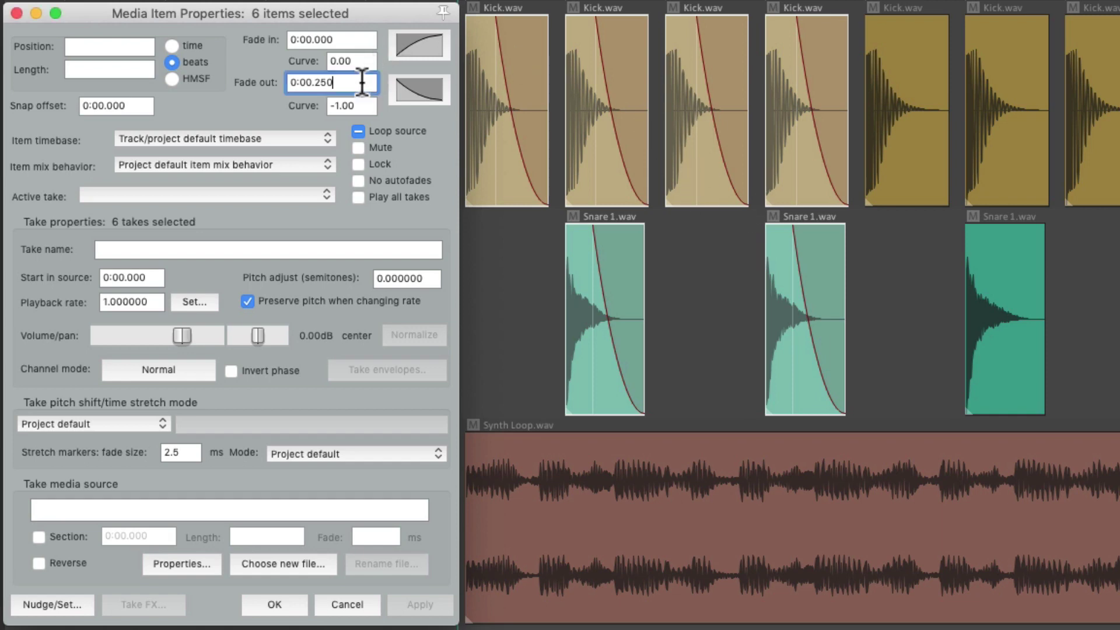
pyautogui.write('0')
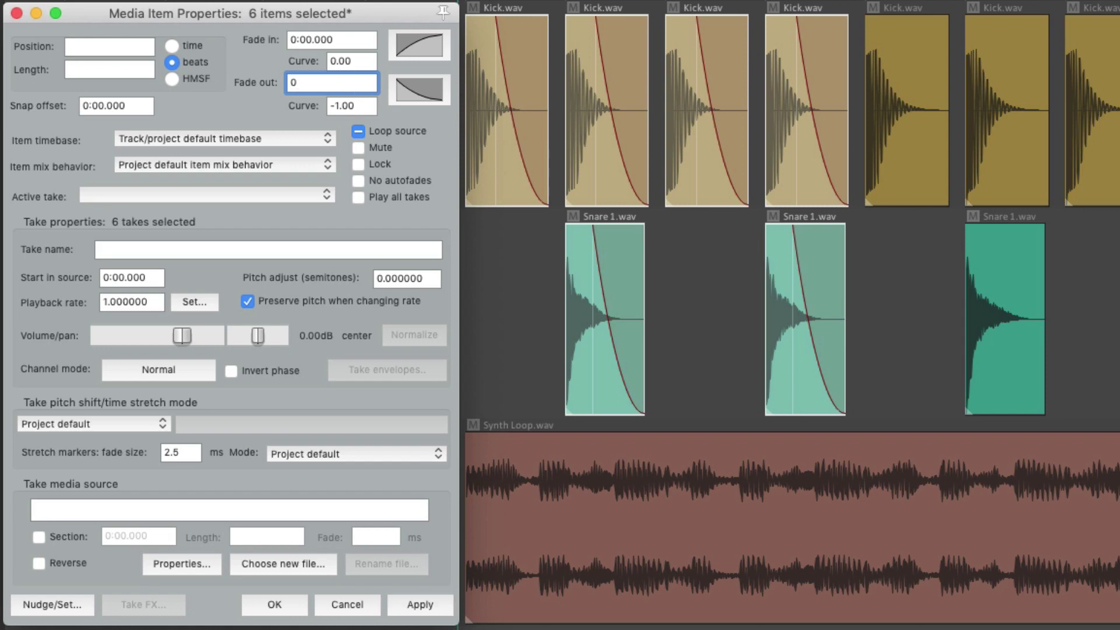
pyautogui.press('Return')
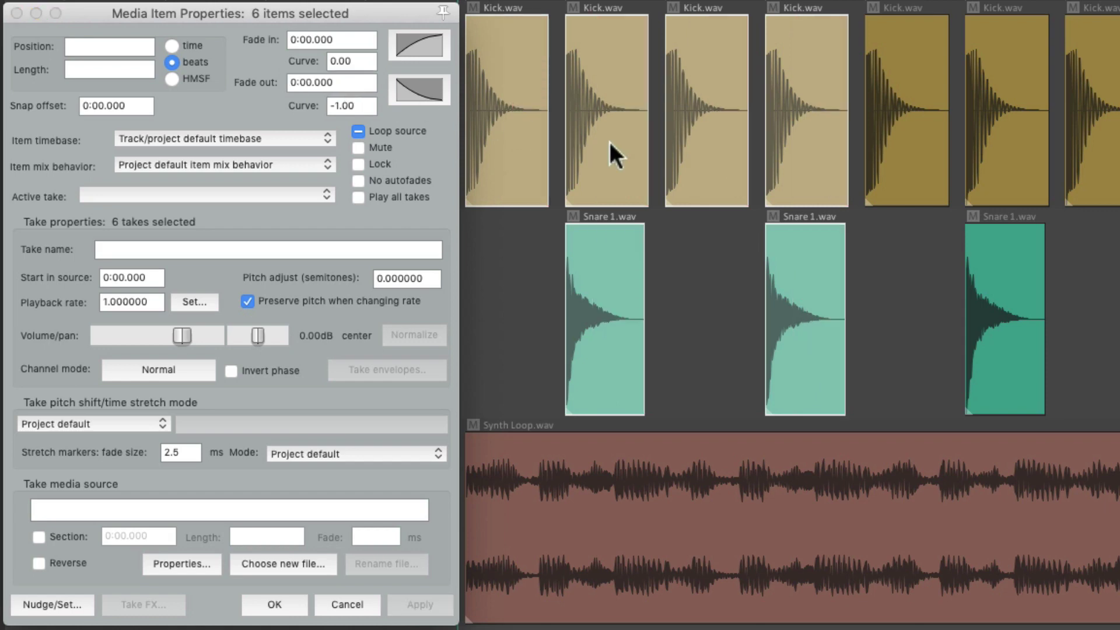
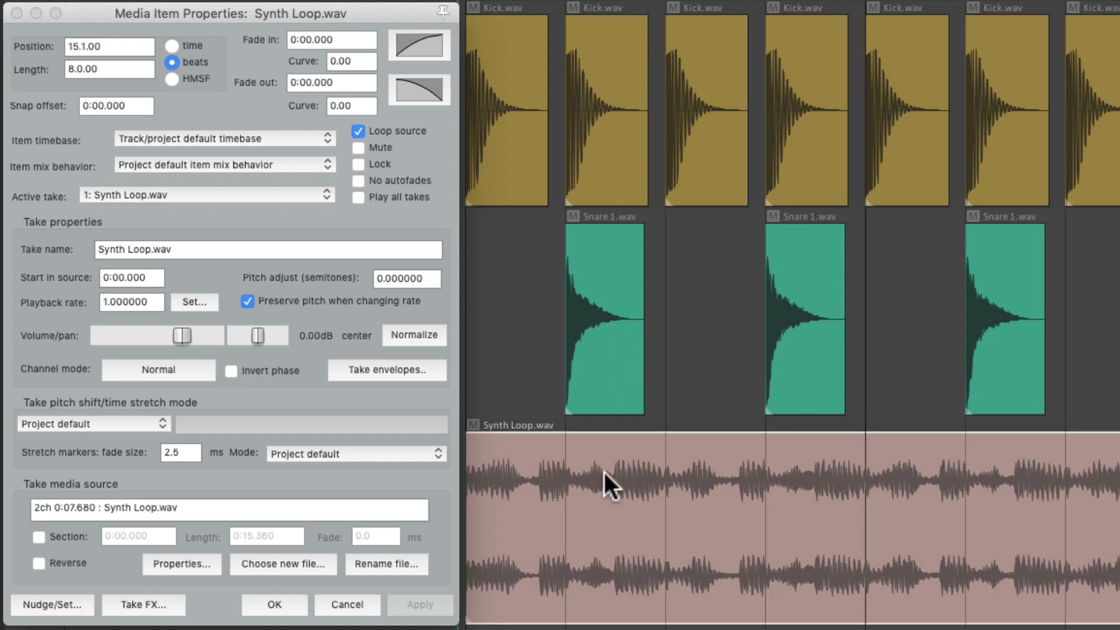
# Try moving the Synth Loop item to position 15.3.00, and undo the move.
pyautogui.moveTo(550, 463); pyautogui.dragTo(753, 456)
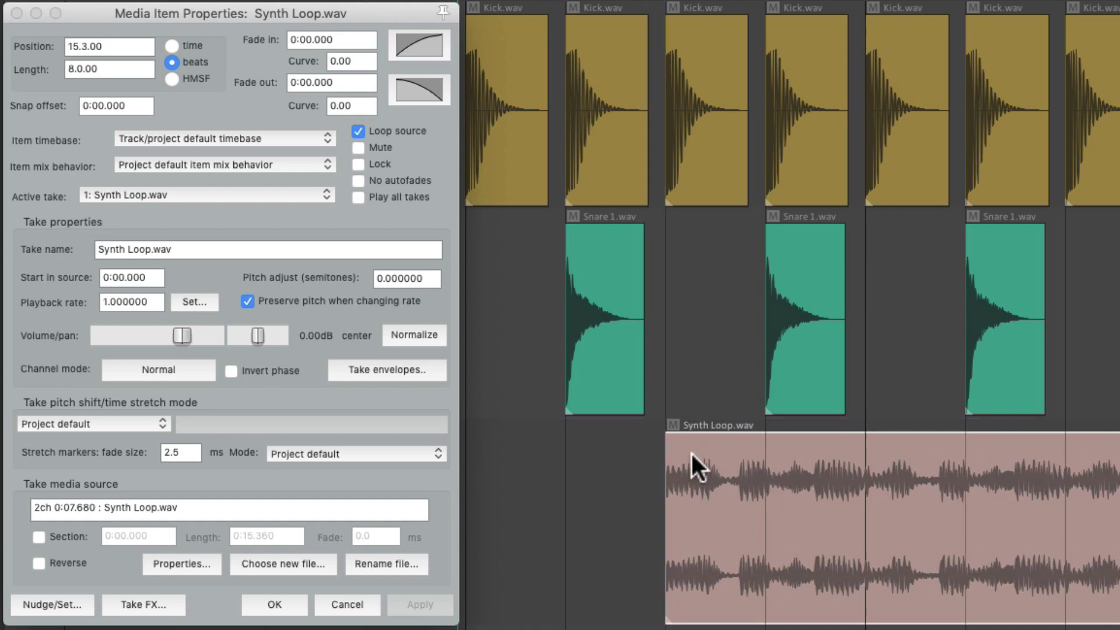
pyautogui.hotkey('ctrl', 'z')
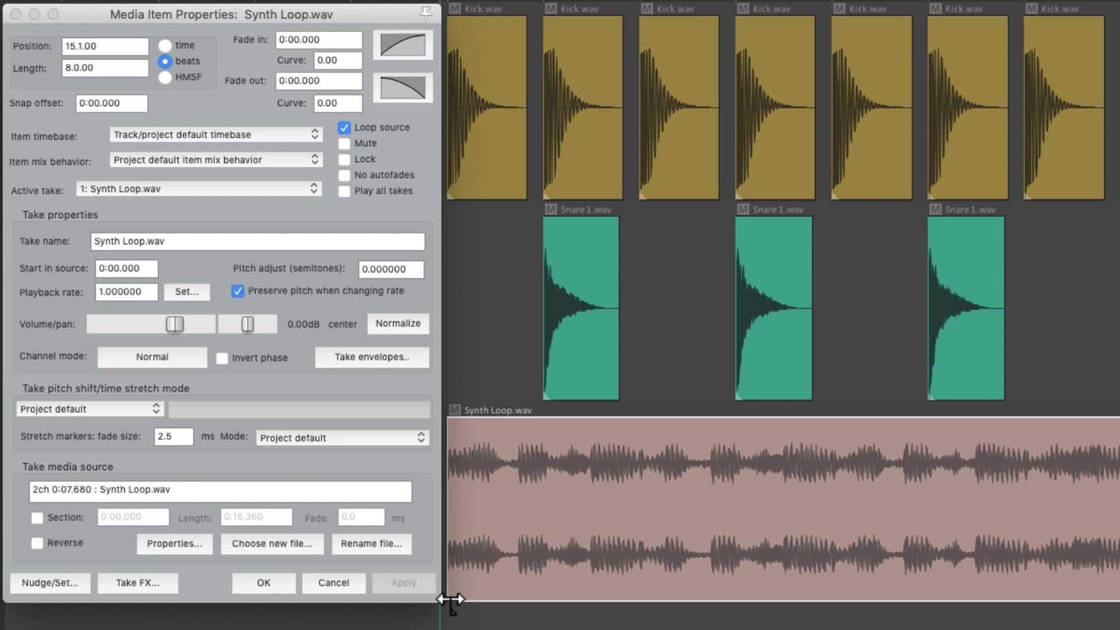
# Place the Synth Loop's snap offset at about 1.317 seconds and, with the grid shown, move the item to 14.4.26 and on to 15.1.26.
pyautogui.moveTo(449, 599); pyautogui.dragTo(709, 581)
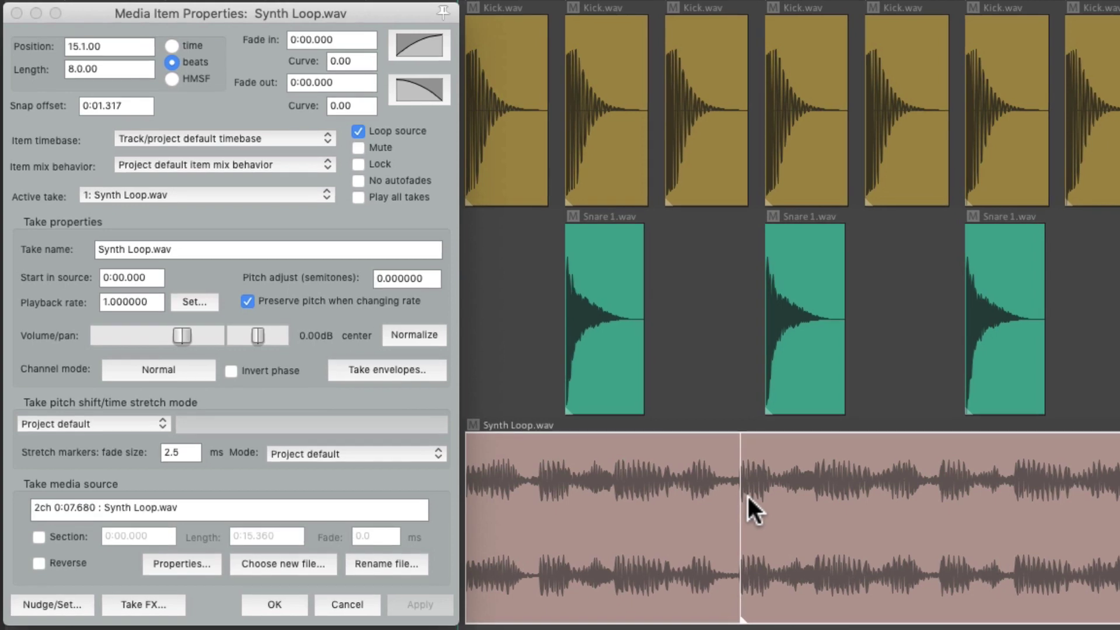
pyautogui.hotkey('alt', 'g')
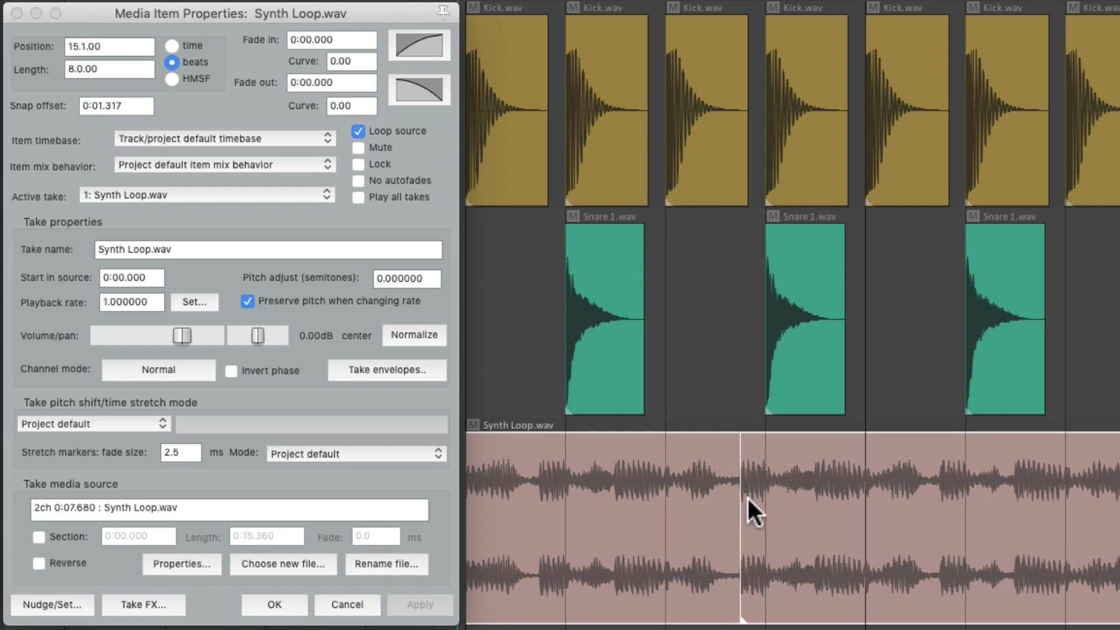
pyautogui.moveTo(753, 470); pyautogui.dragTo(691, 476)
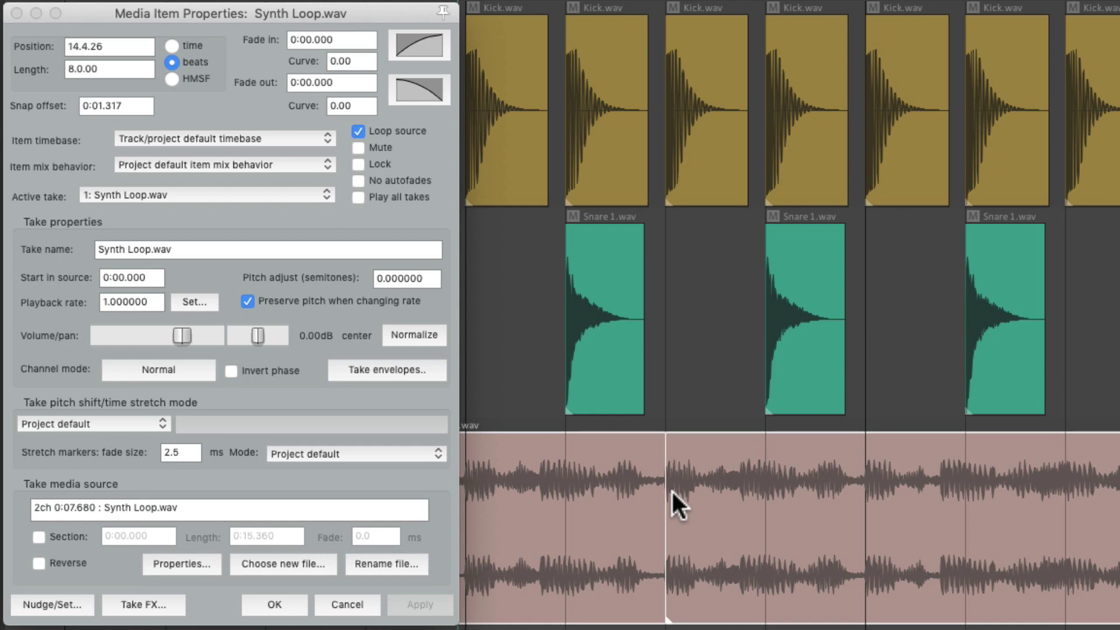
pyautogui.moveTo(683, 461); pyautogui.dragTo(793, 470)
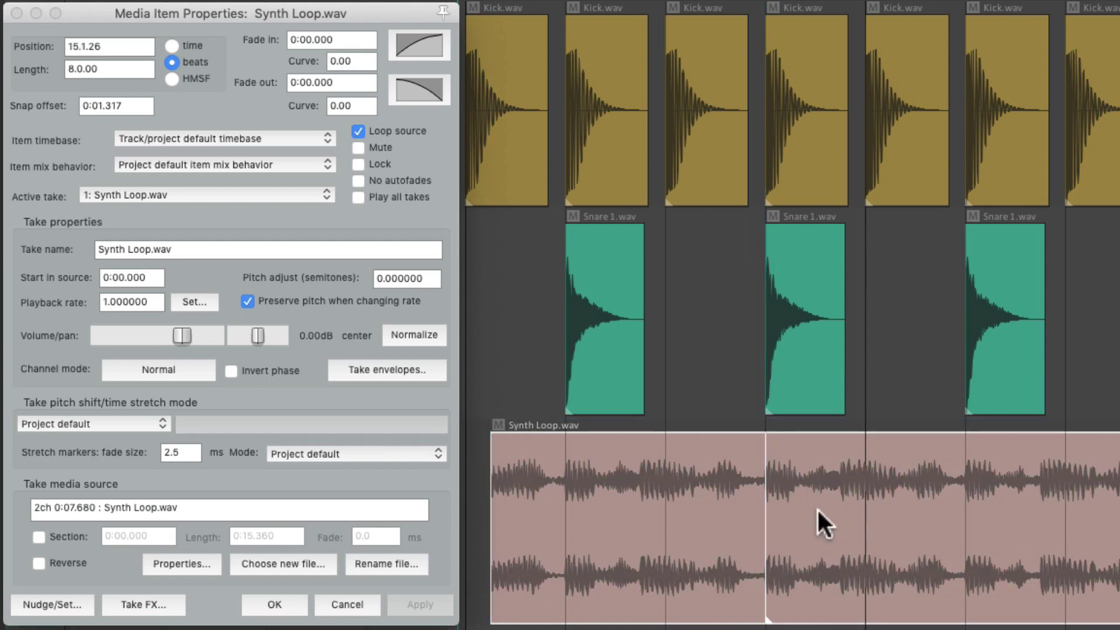
# Set the Synth Loop's snap offset to 0.
pyautogui.click(136, 107)
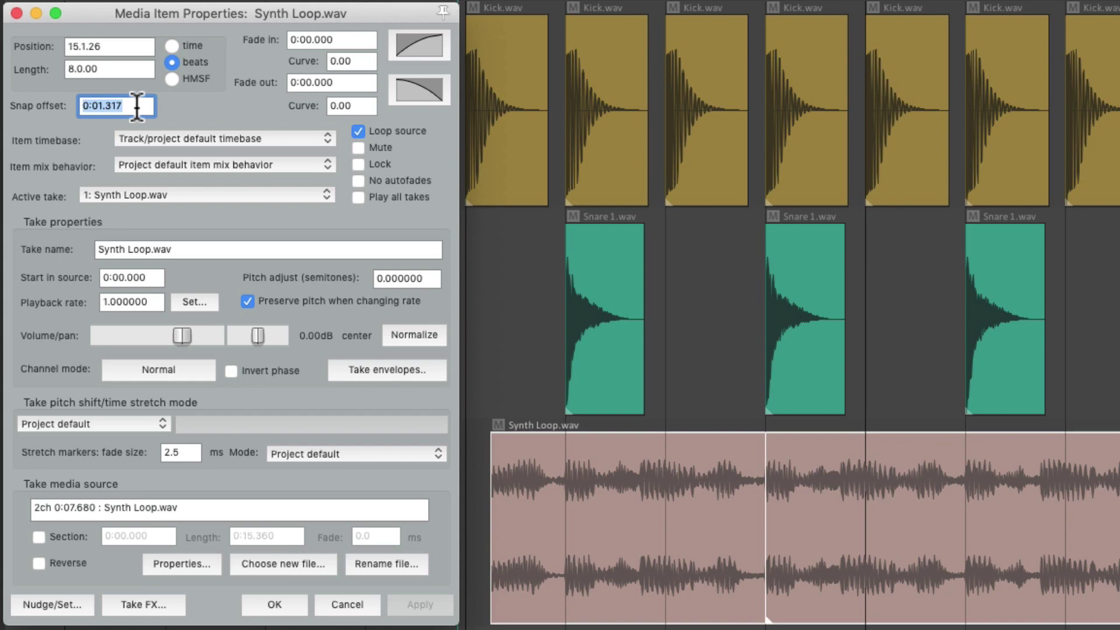
pyautogui.write('0')
pyautogui.press('Return')
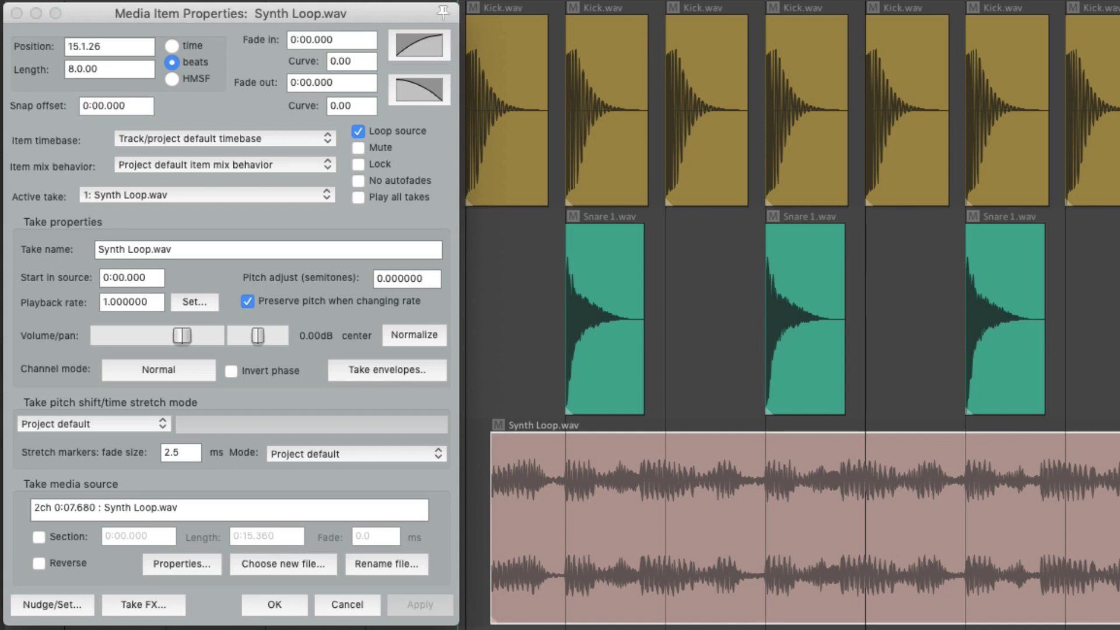
# Set the Synth Loop's snap offset to 1 second, and increase it to 2 seconds.
pyautogui.click(148, 105)
pyautogui.write('1')
pyautogui.press('Return')
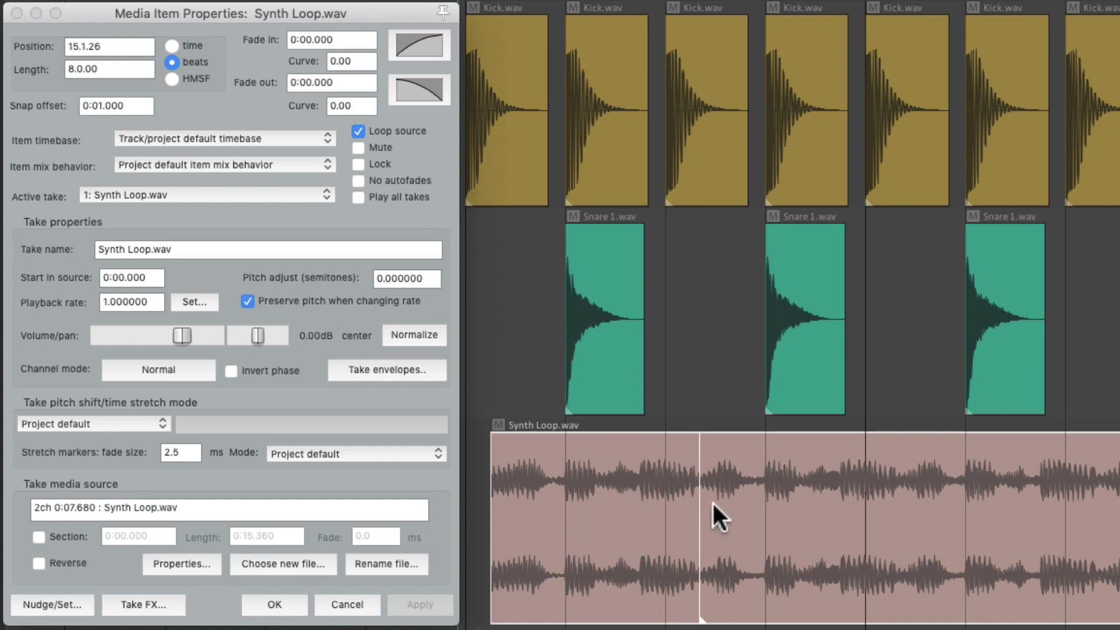
pyautogui.click(132, 106)
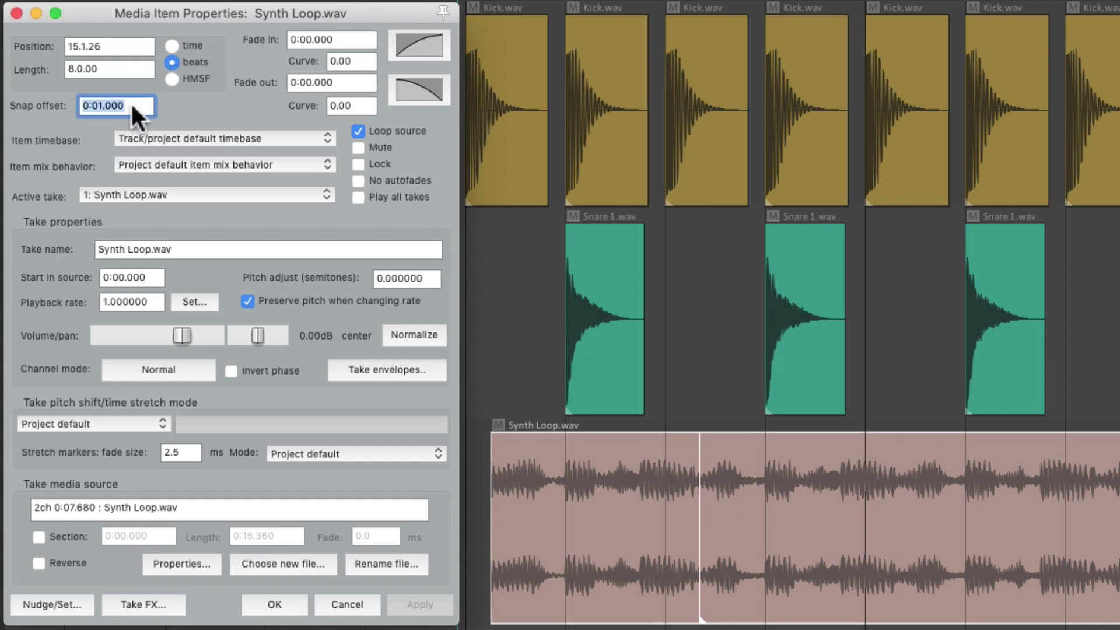
pyautogui.write('2')
pyautogui.press('Return')
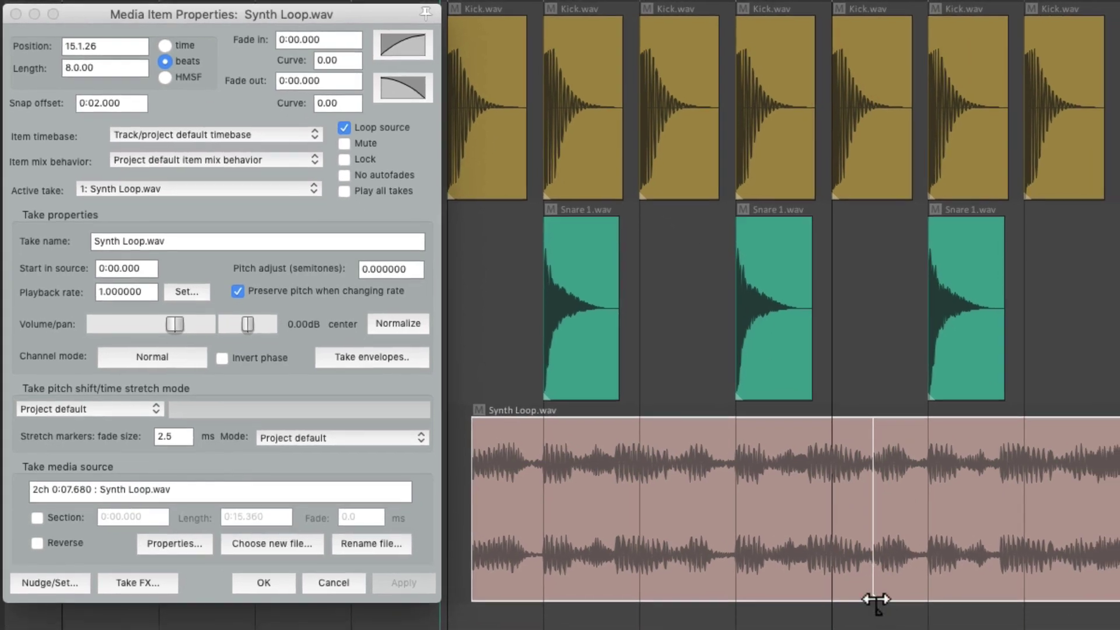
# Shift the snap offset directly on the Synth Loop item to about 1.140 seconds, and reset it to 0.
pyautogui.moveTo(876, 599); pyautogui.dragTo(709, 601)
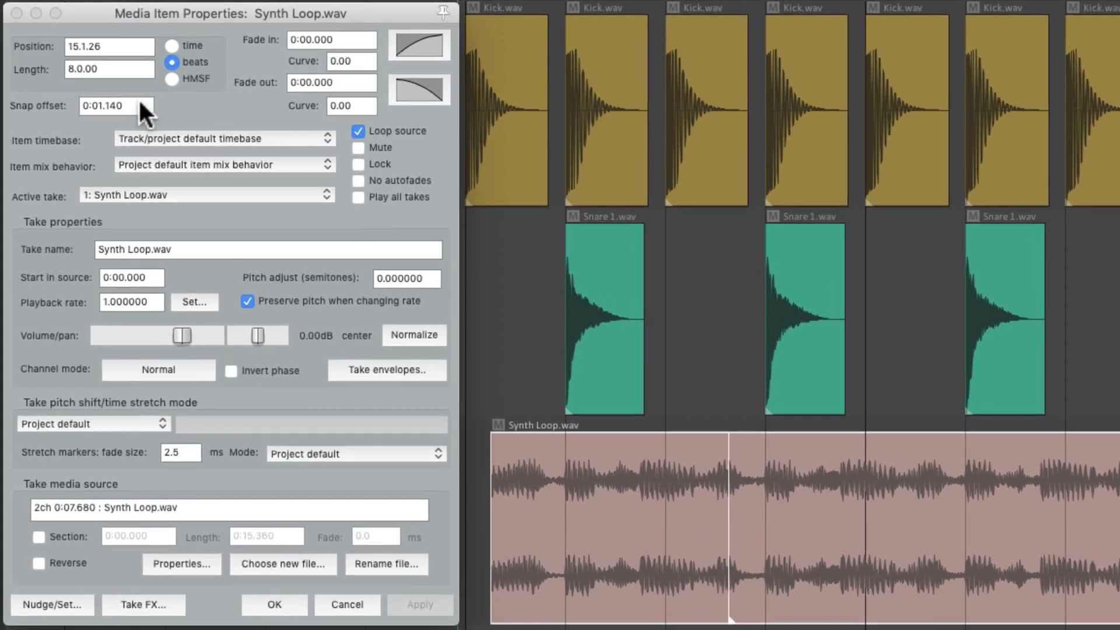
pyautogui.doubleClick(134, 105)
pyautogui.write('0')
pyautogui.press('Return')
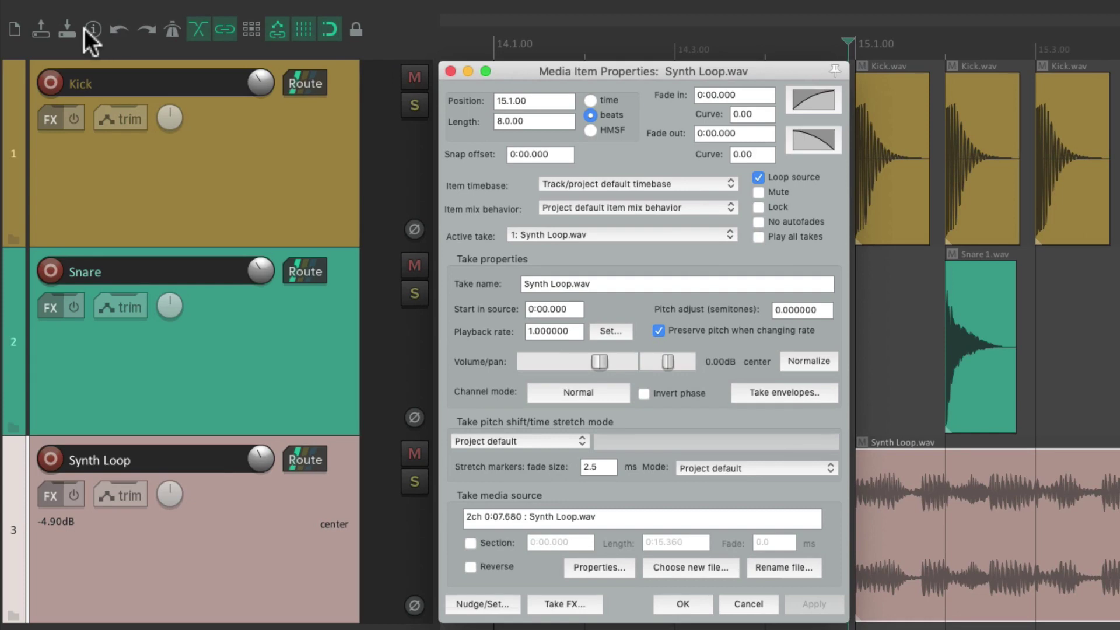
# Check the timebase options for items, envelopes and markers in the project settings, keeping Beats (position, length, rate).
pyautogui.click(86, 29)
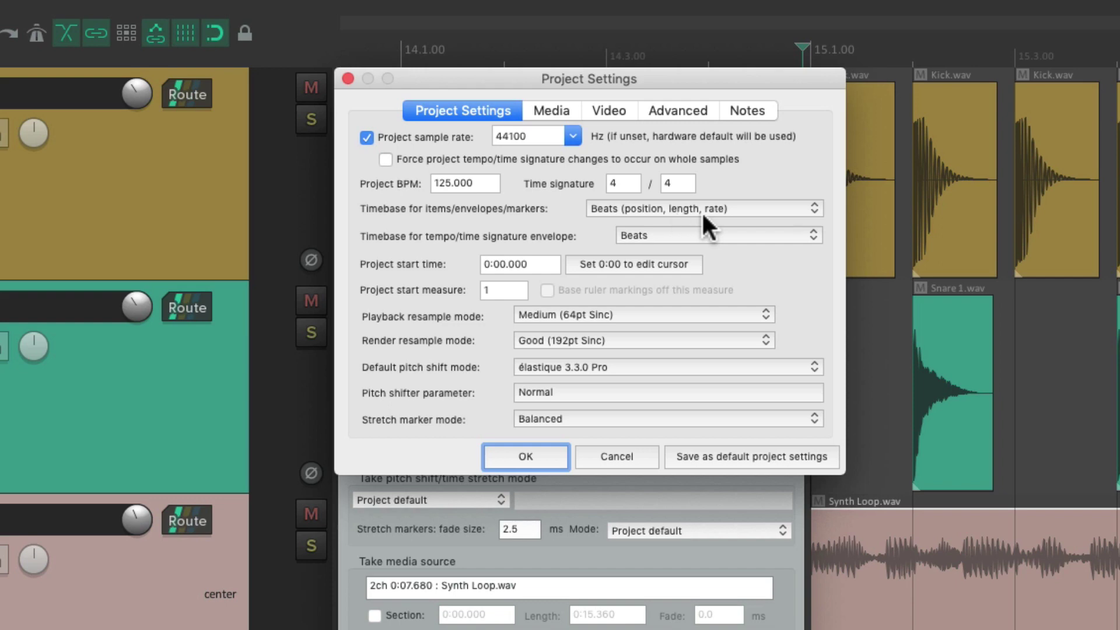
pyautogui.click(741, 207)
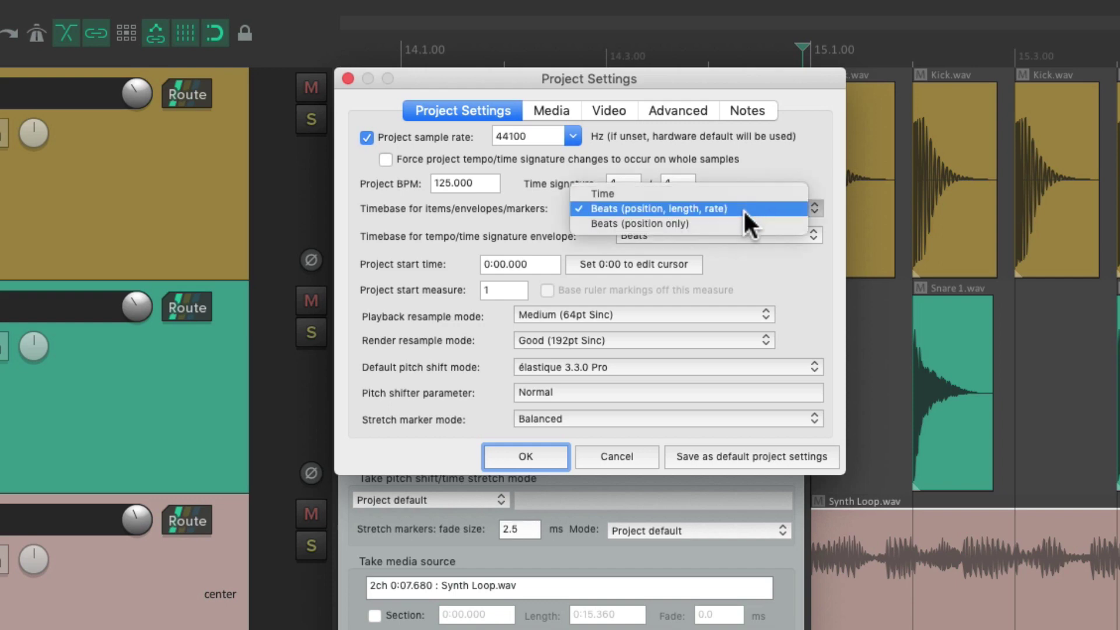
pyautogui.click(743, 208)
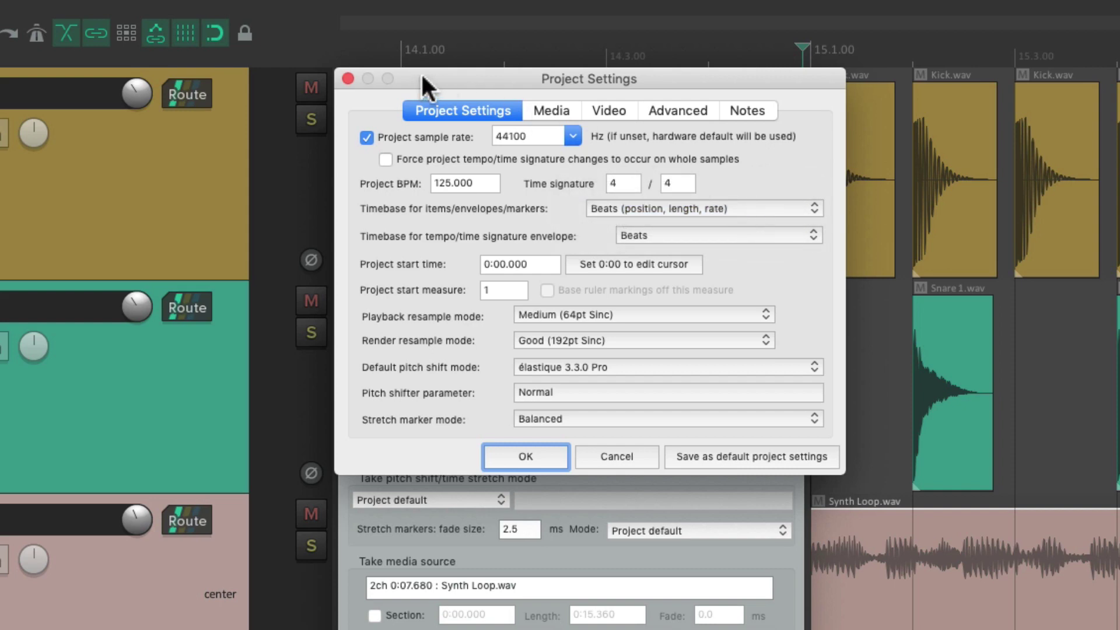
pyautogui.click(348, 77)
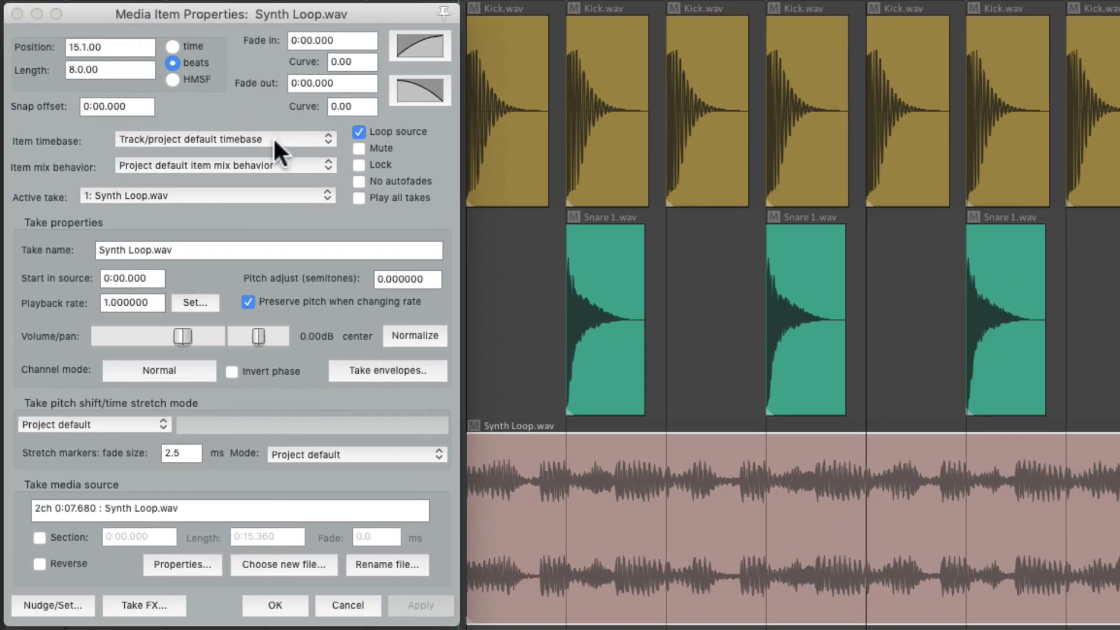
# Keep the Synth Loop's item timebase at Track/project default timebase, and set the project tempo to 100 BPM.
pyautogui.click(273, 138)
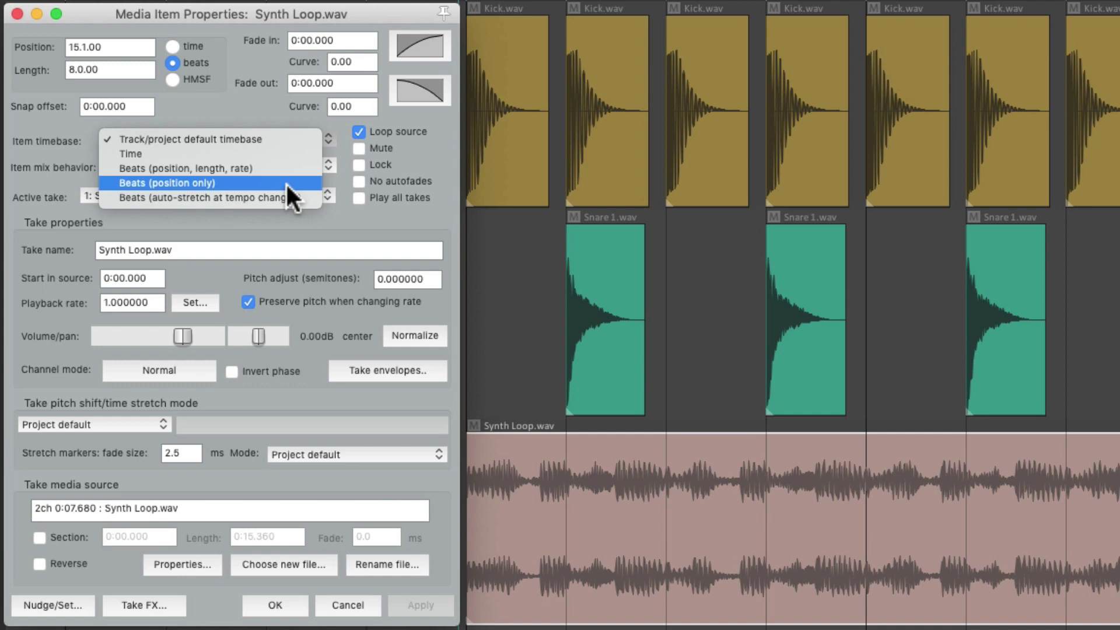
pyautogui.click(285, 138)
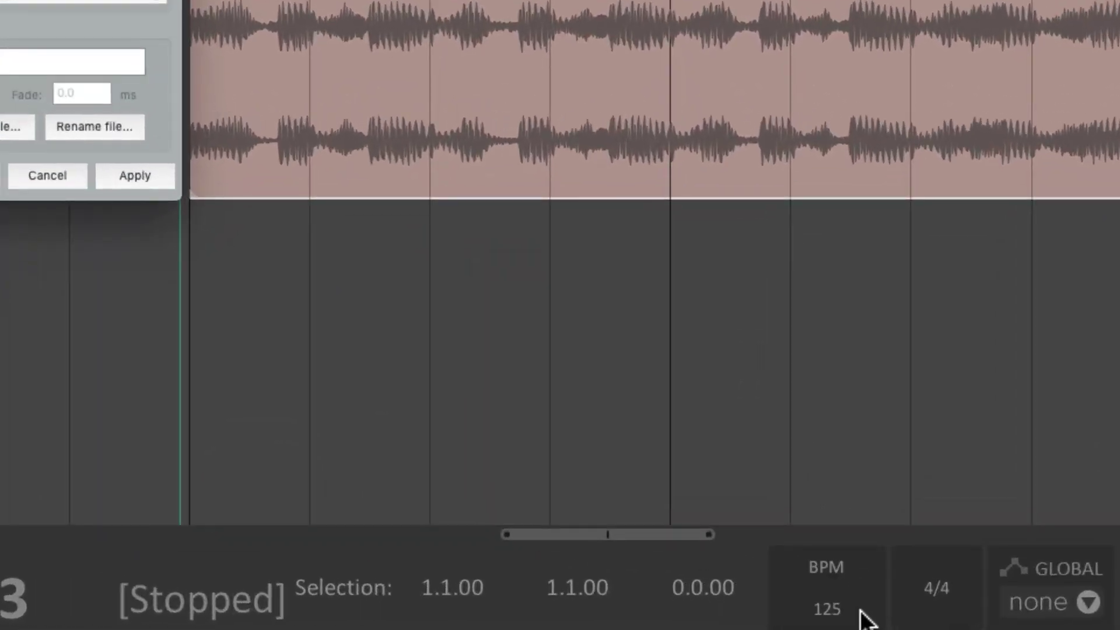
pyautogui.doubleClick(852, 610)
pyautogui.write('100')
pyautogui.press('Return')
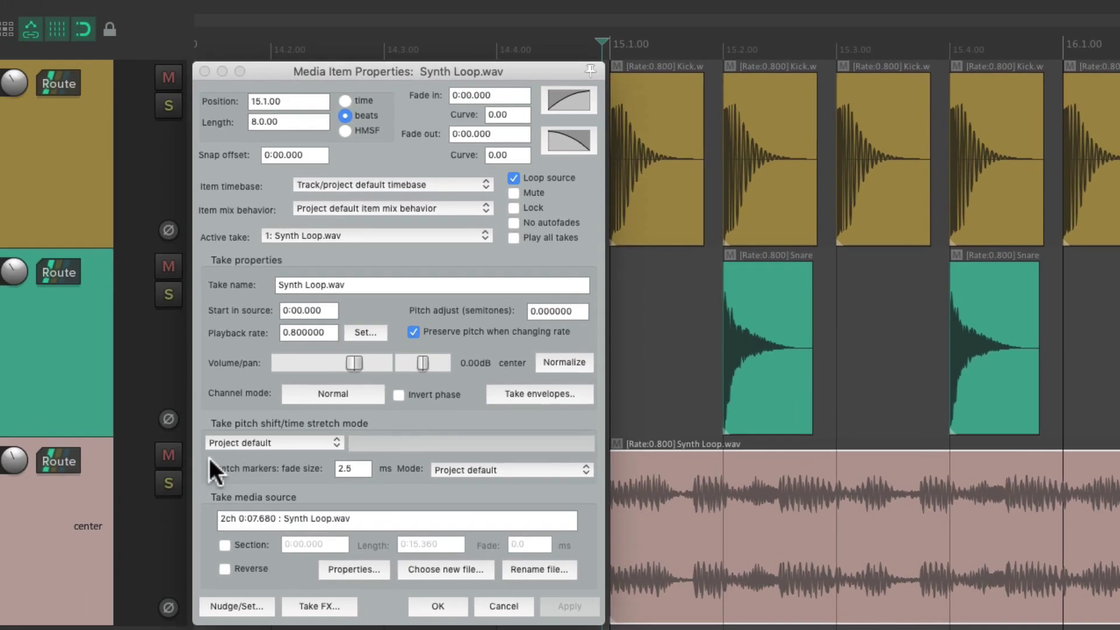
# Audition the Synth Loop track soloed, and check its item timebase options, keeping Track/project default timebase.
pyautogui.click(168, 484)
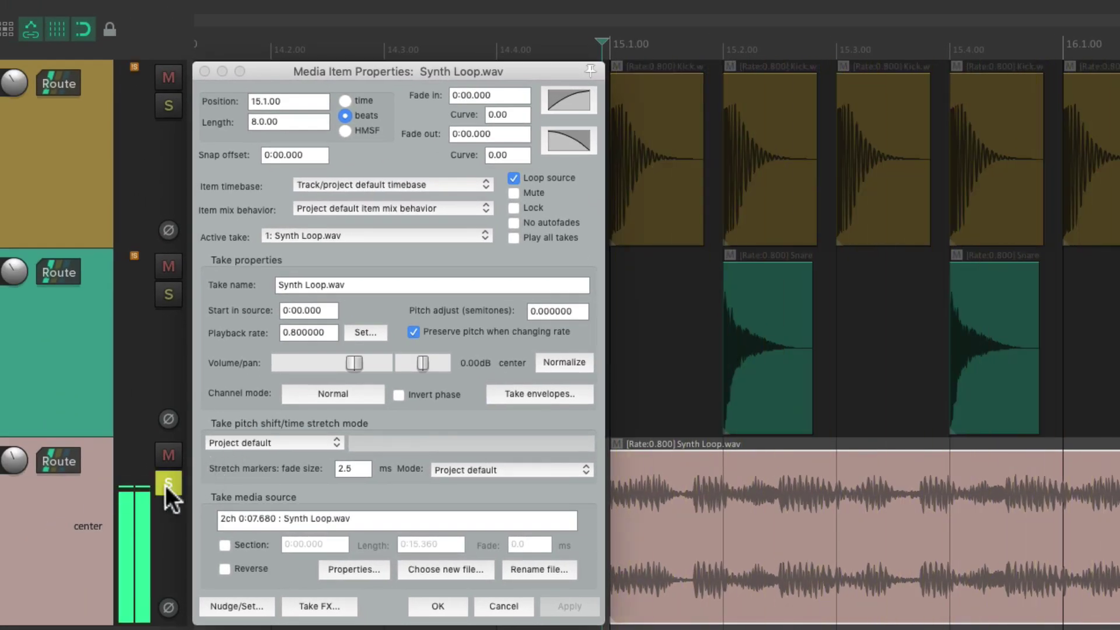
pyautogui.press('space')
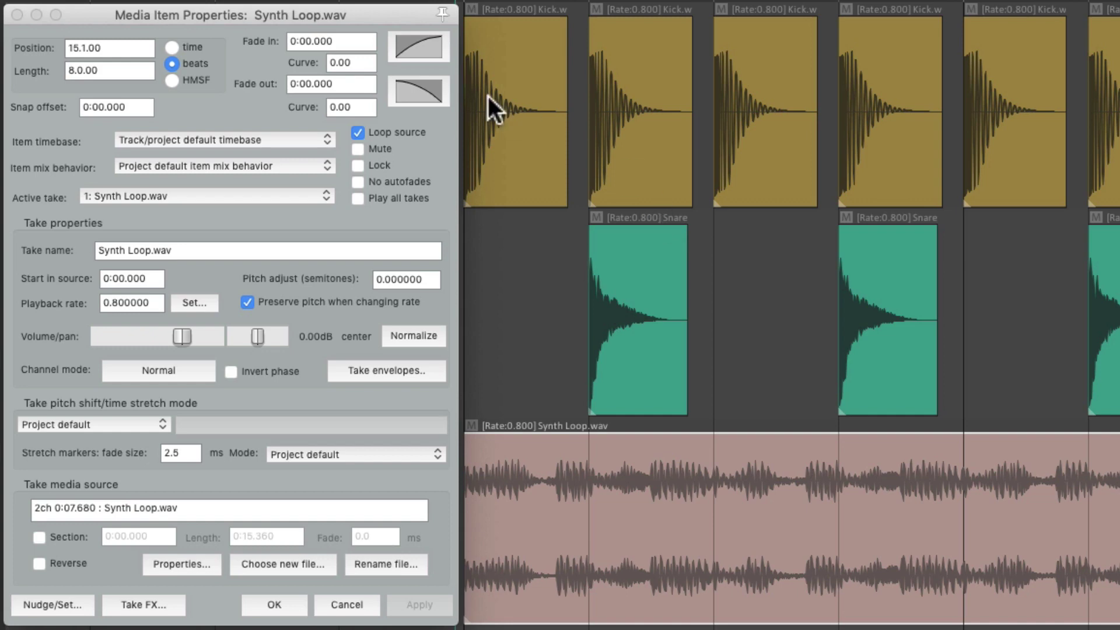
pyautogui.click(317, 138)
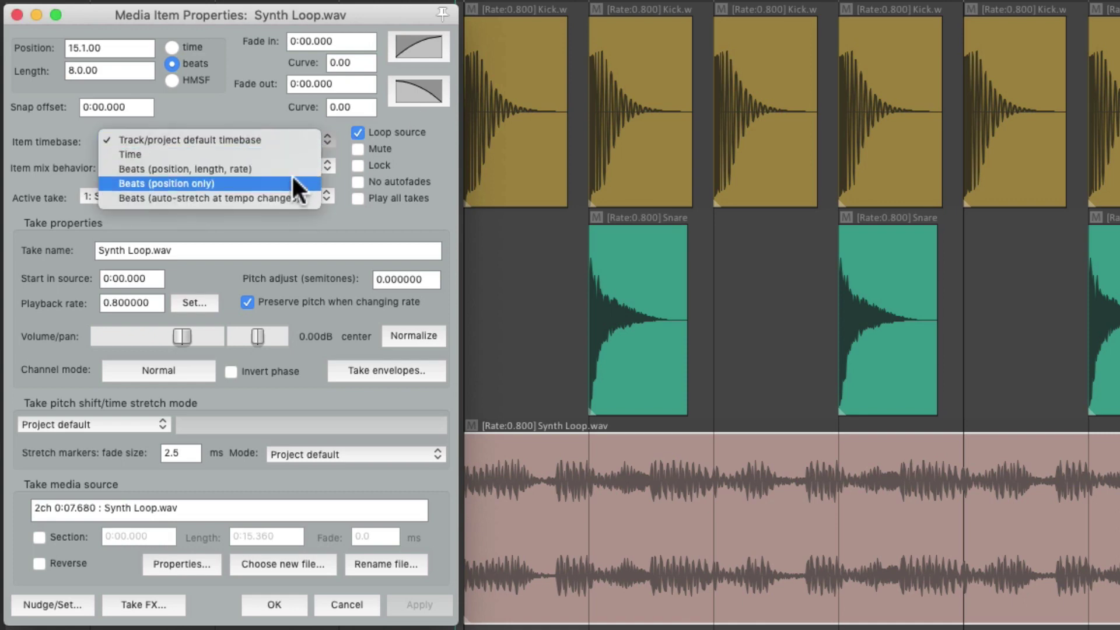
pyautogui.click(278, 111)
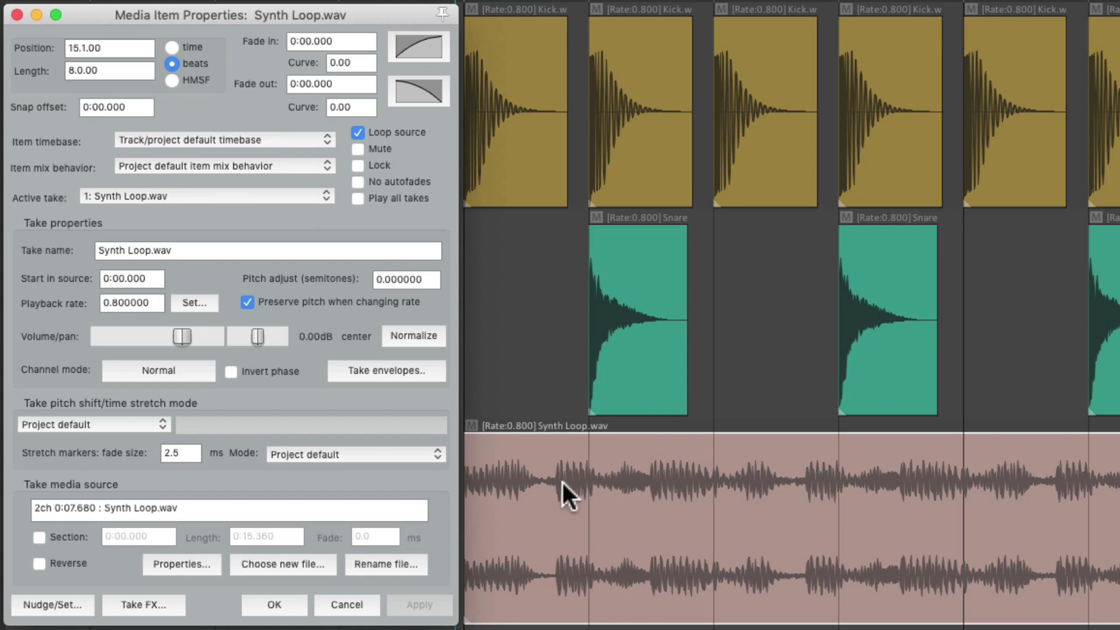
pyautogui.click(562, 482)
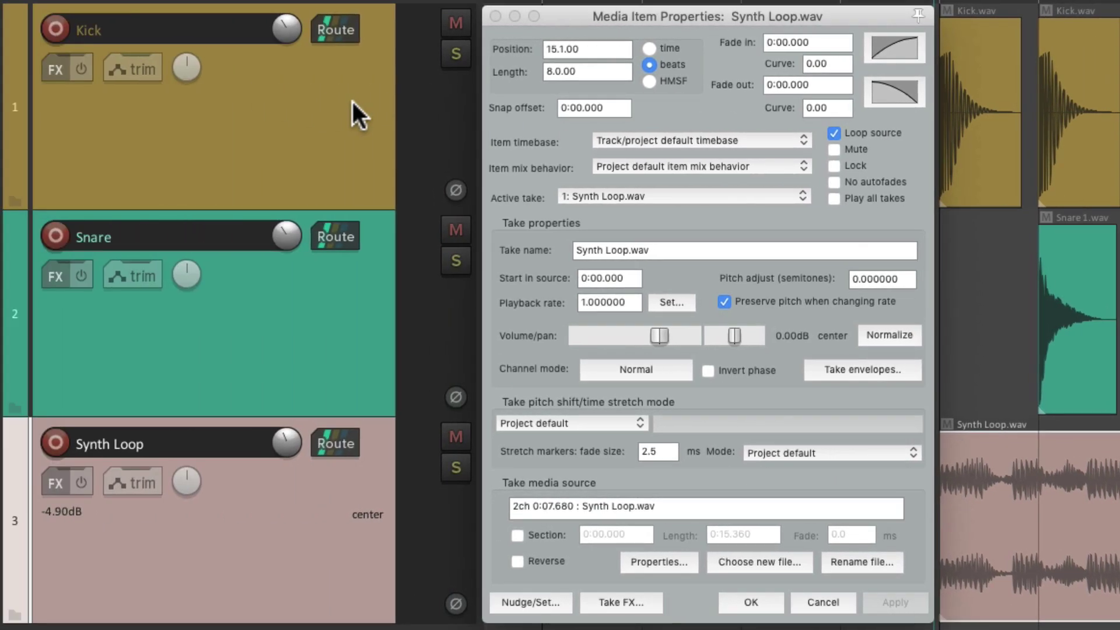
# Set the item timebase of all items on the Kick and Snare tracks to Beats (position only), and apply it.
pyautogui.click(352, 102)
pyautogui.keyDown('shift'); pyautogui.click(352, 343); pyautogui.keyUp('shift')
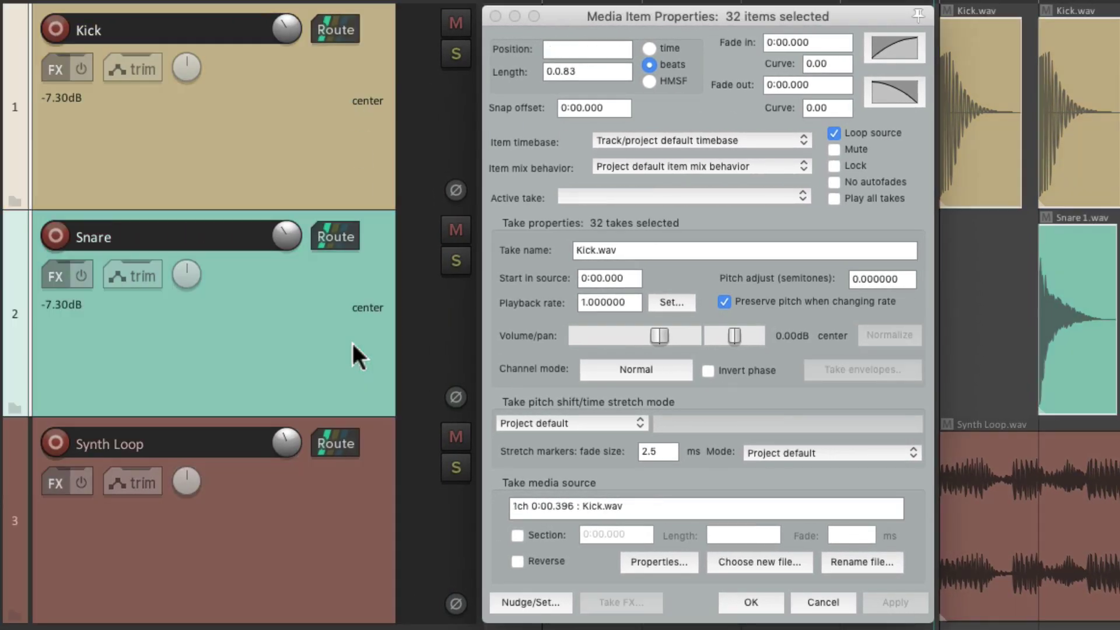
pyautogui.click(764, 140)
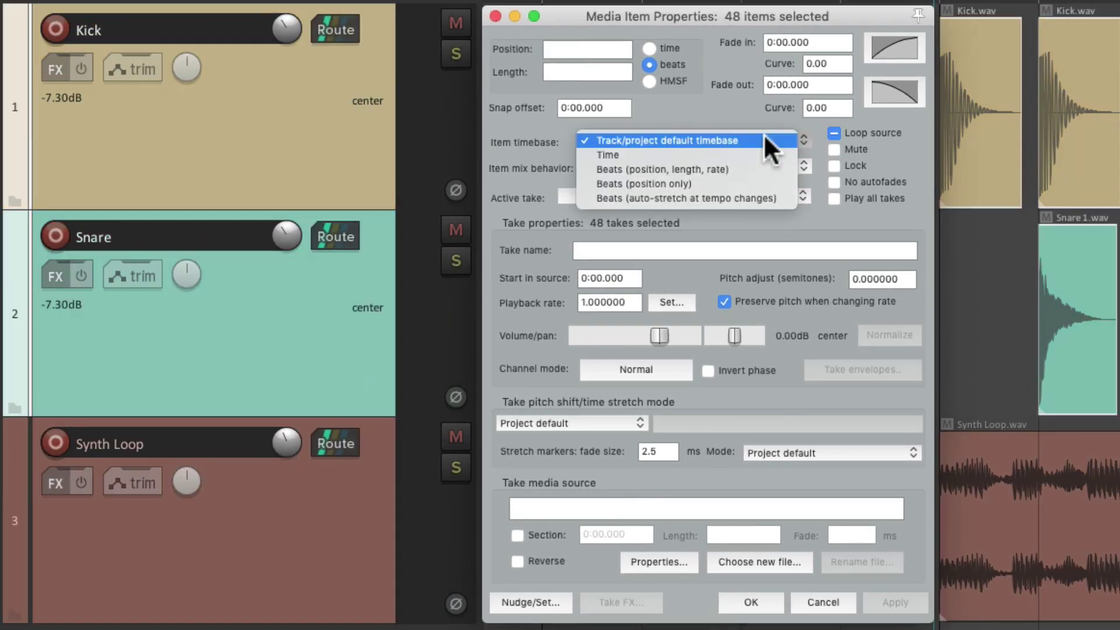
pyautogui.click(764, 181)
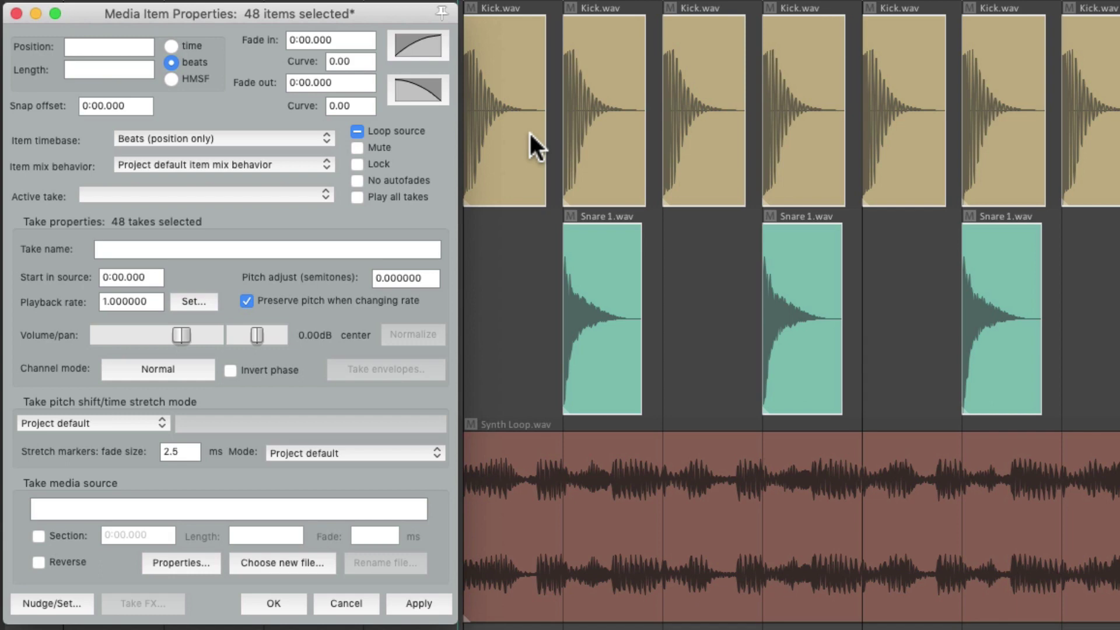
pyautogui.click(463, 190)
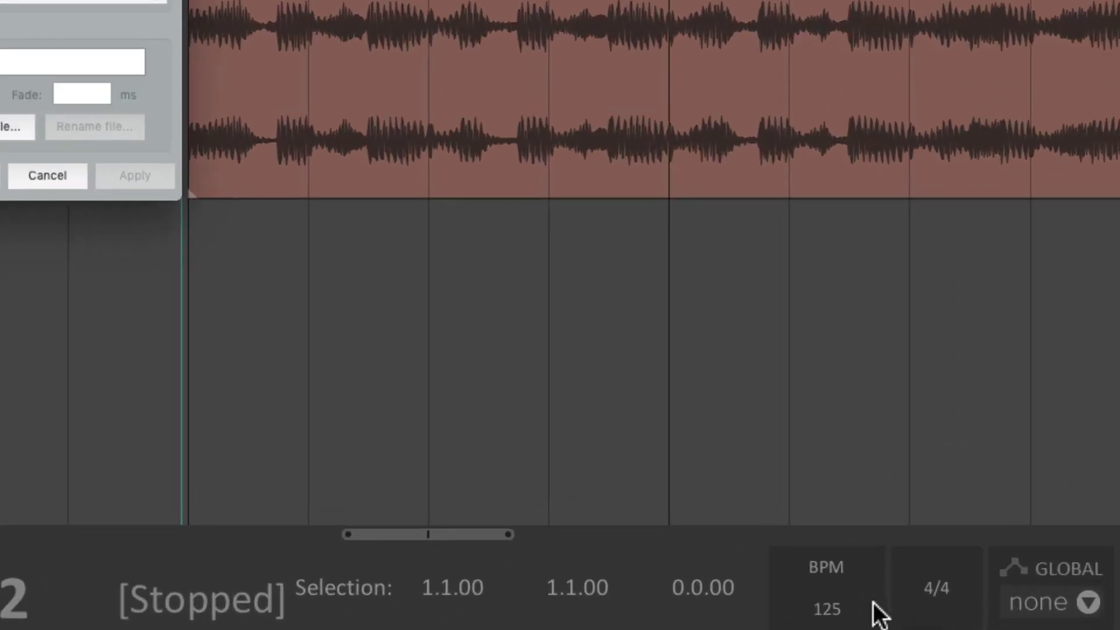
# Set the project tempo to 100 BPM, and audition the Kick and Snare tracks soloed.
pyautogui.doubleClick(855, 606)
pyautogui.write('100')
pyautogui.press('Return')
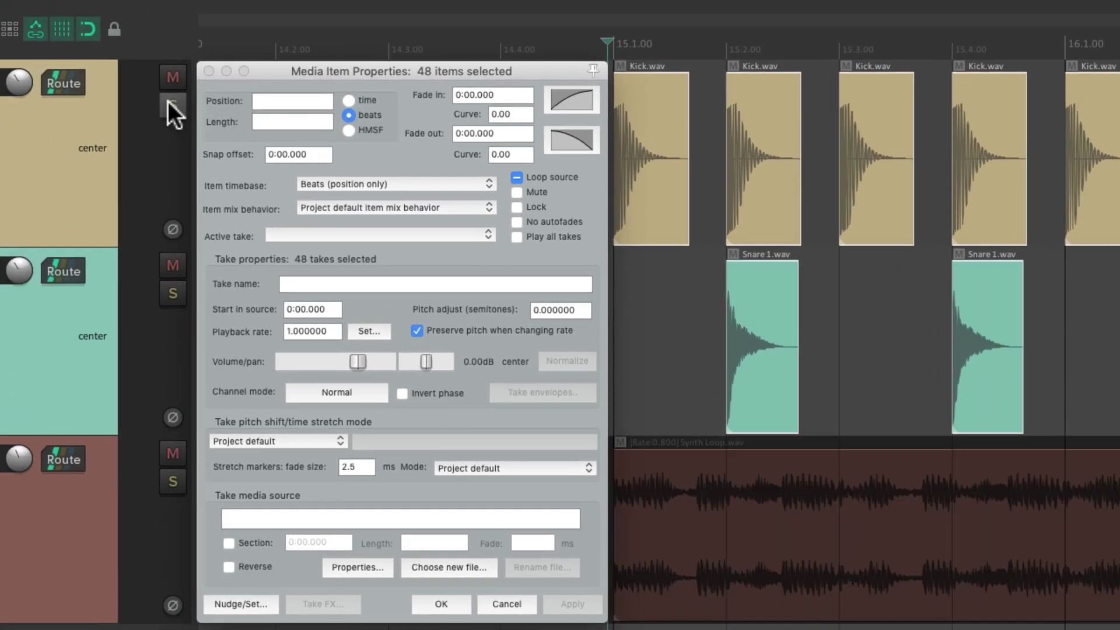
pyautogui.click(168, 100)
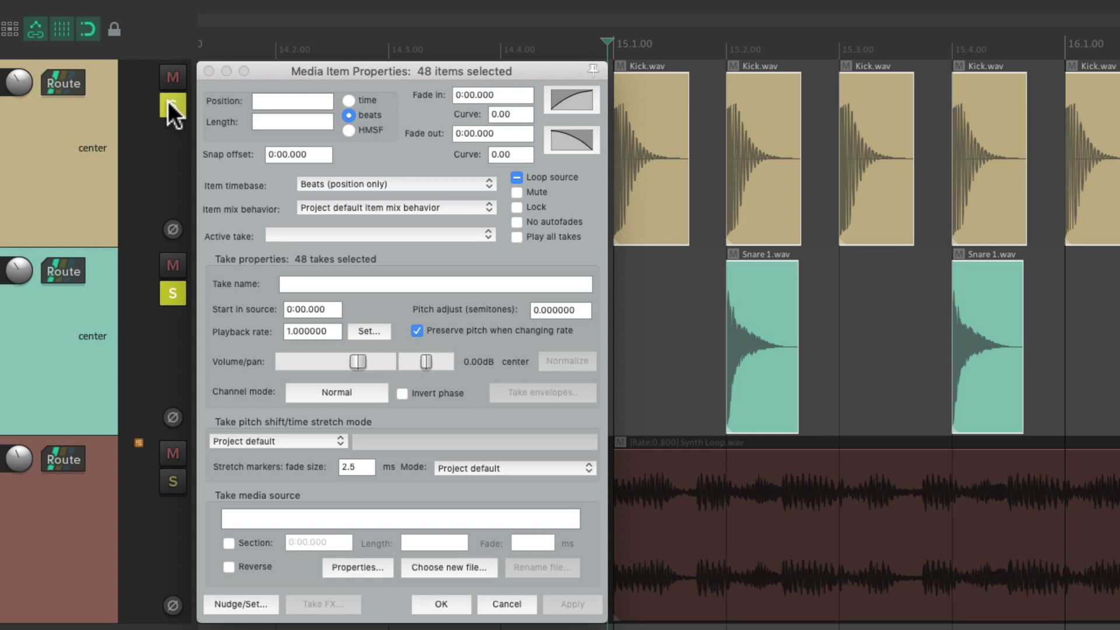
pyautogui.click(168, 100)
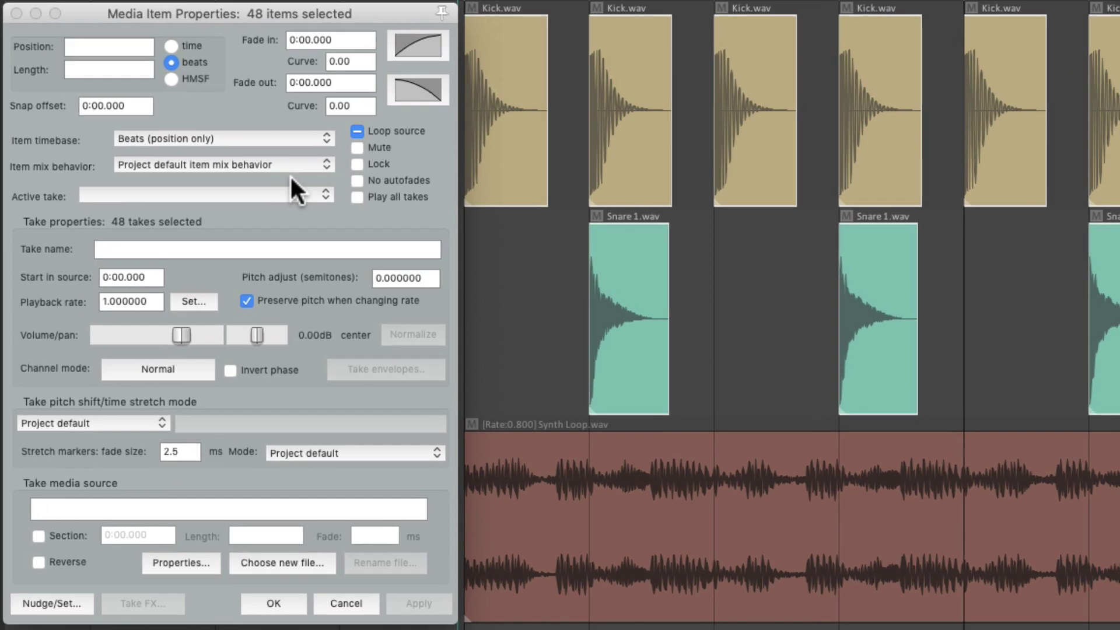
# Set the Synth Loop's item timebase to Time.
pyautogui.click(537, 463)
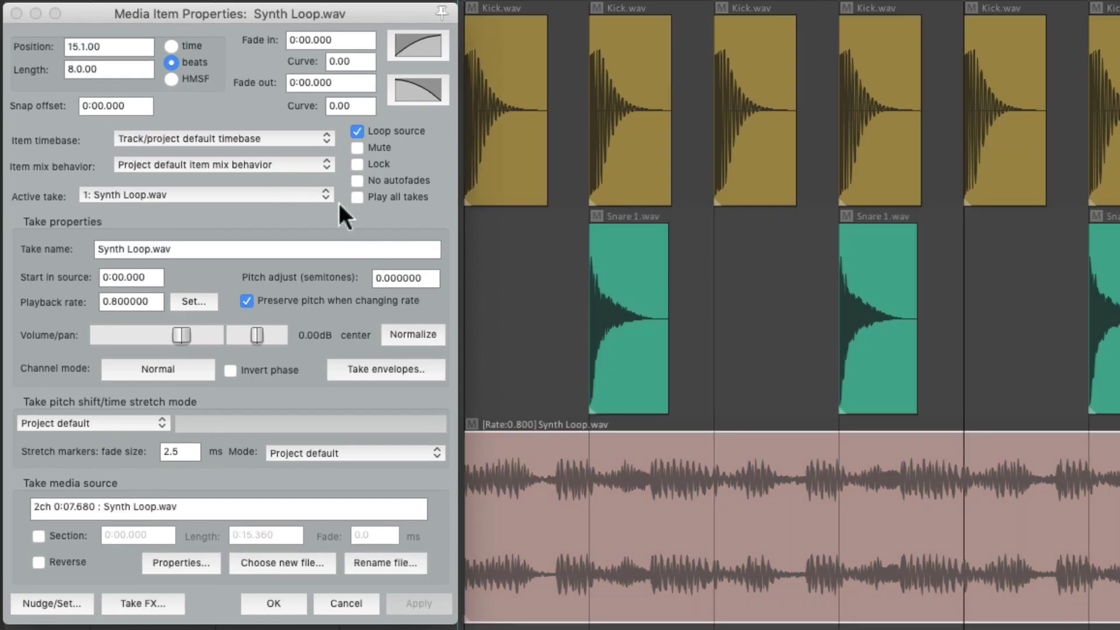
pyautogui.click(292, 140)
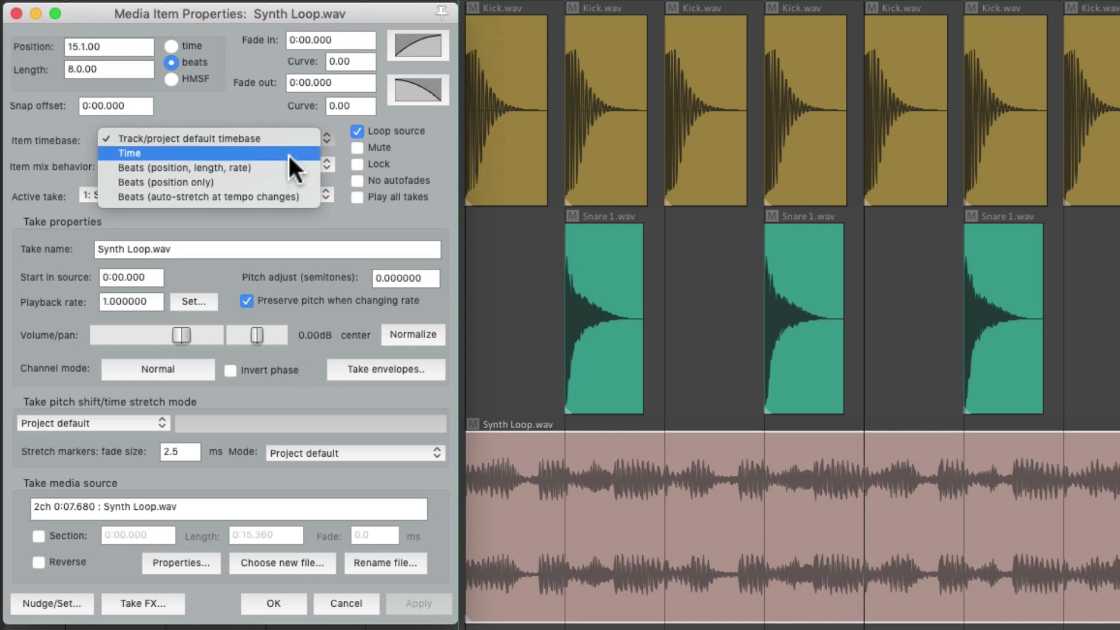
pyautogui.click(275, 152)
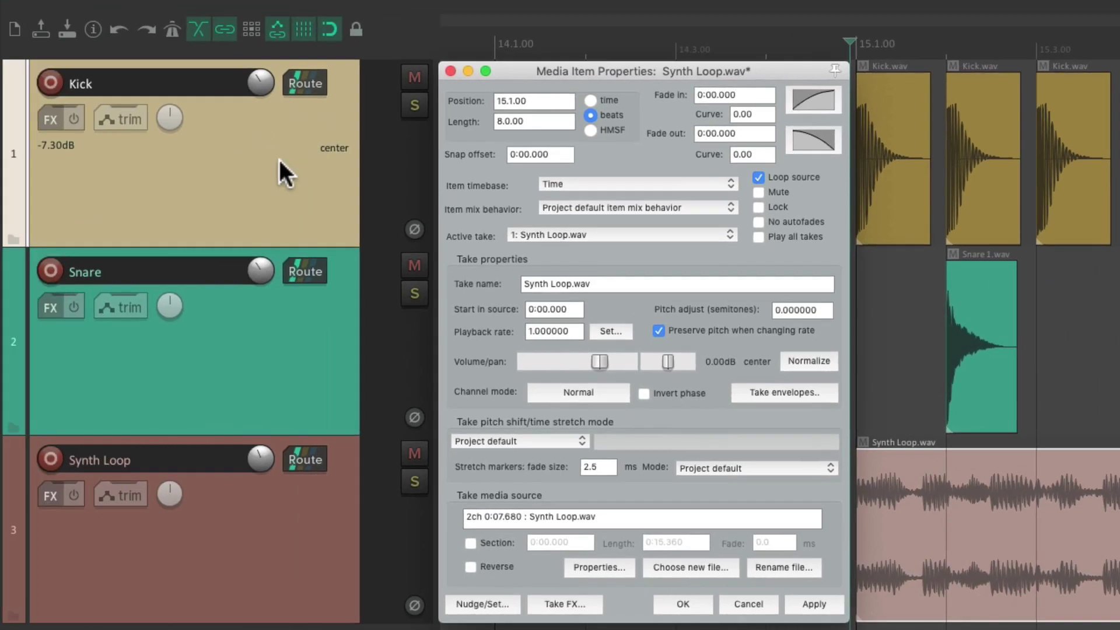
# Check the track timebase options of the Kick track, keeping Project timebase.
pyautogui.rightClick(278, 154)
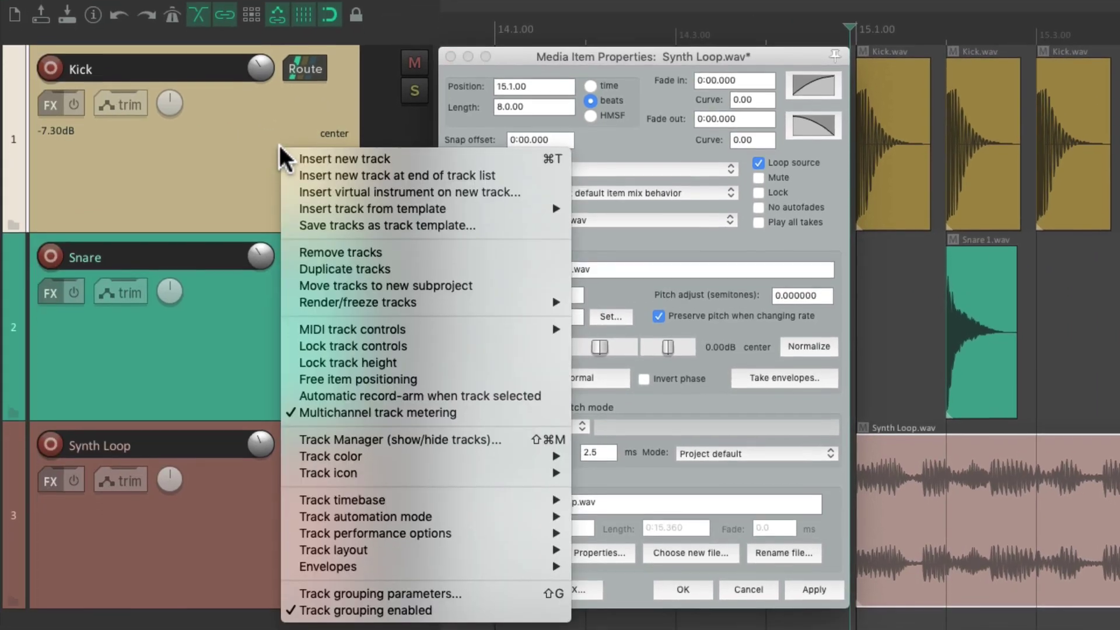
pyautogui.moveTo(293, 501)
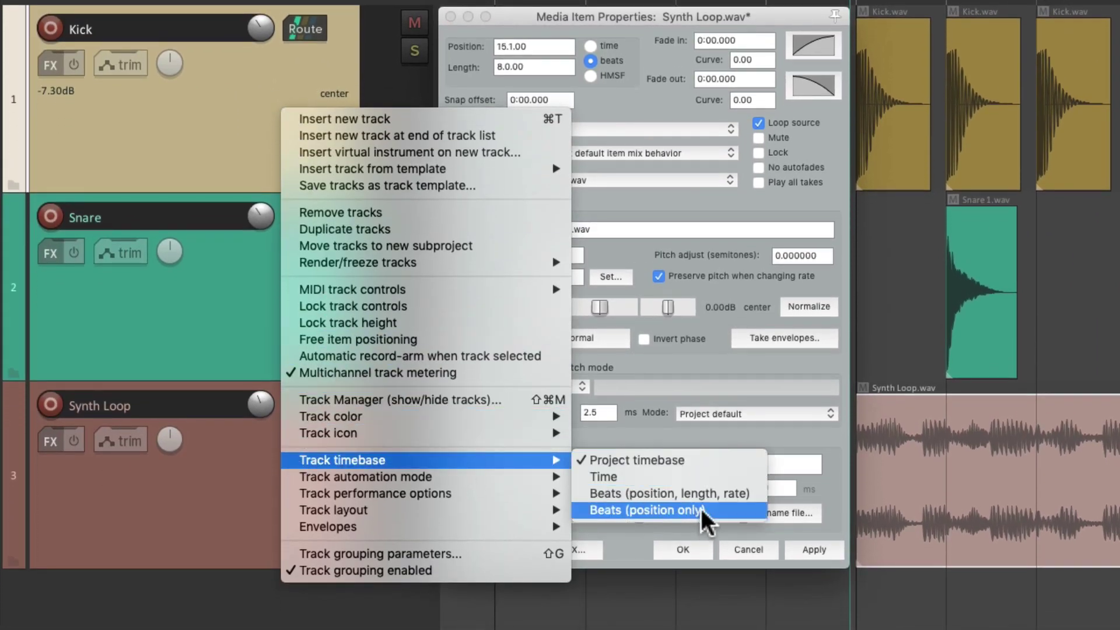
pyautogui.click(715, 462)
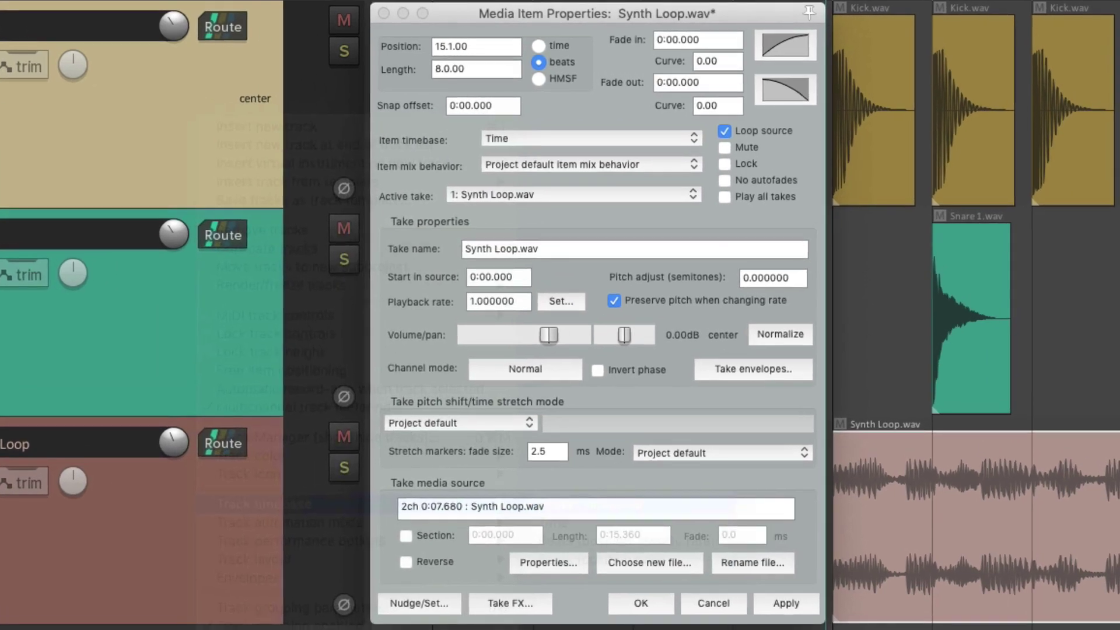